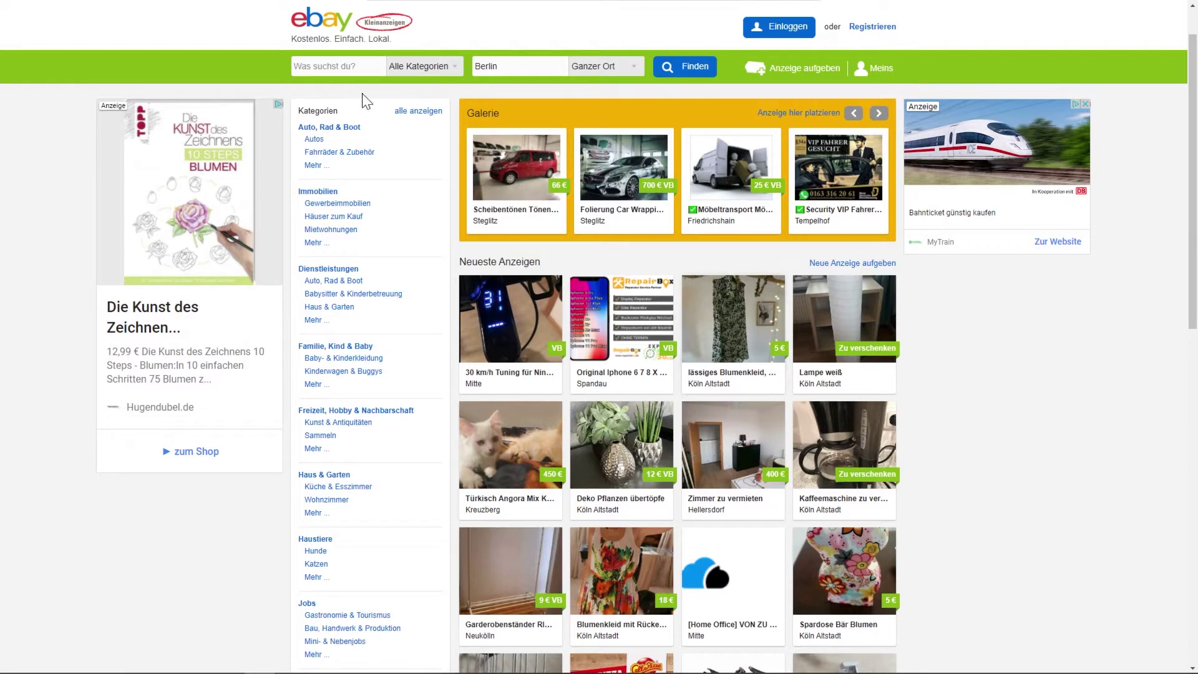
# Open the 'Registrieren in 30 Sekunden' sign-up form and begin entering an e-mail address
pyautogui.click(337, 65)
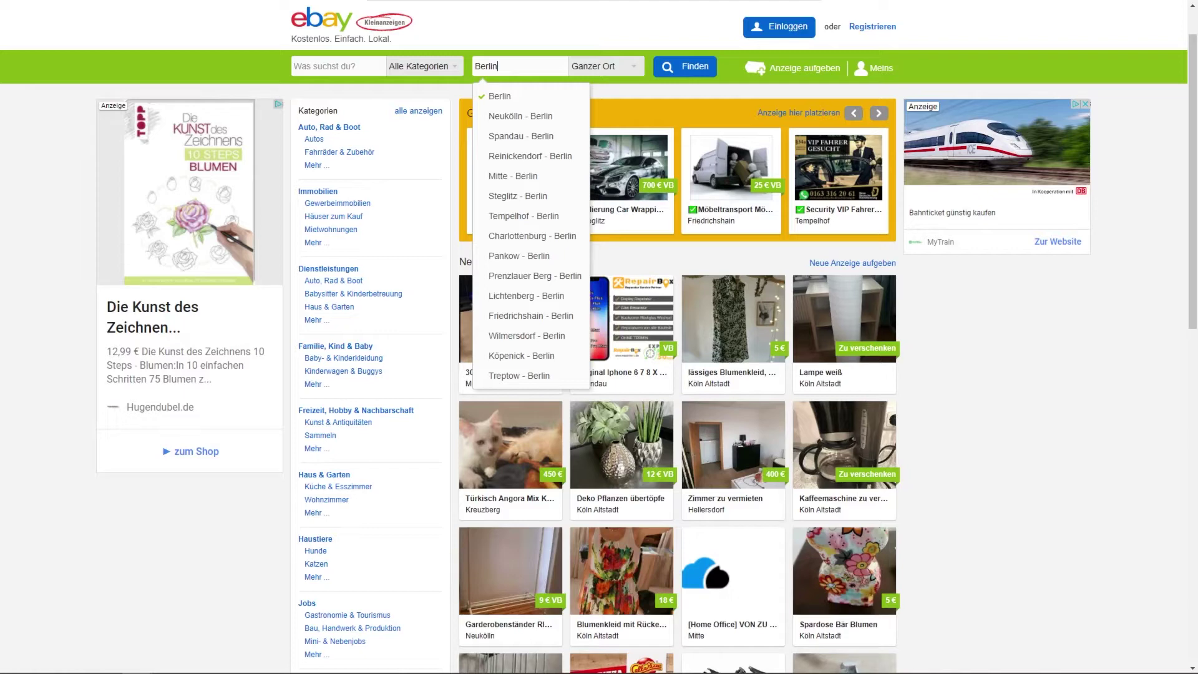
pyautogui.click(503, 75)
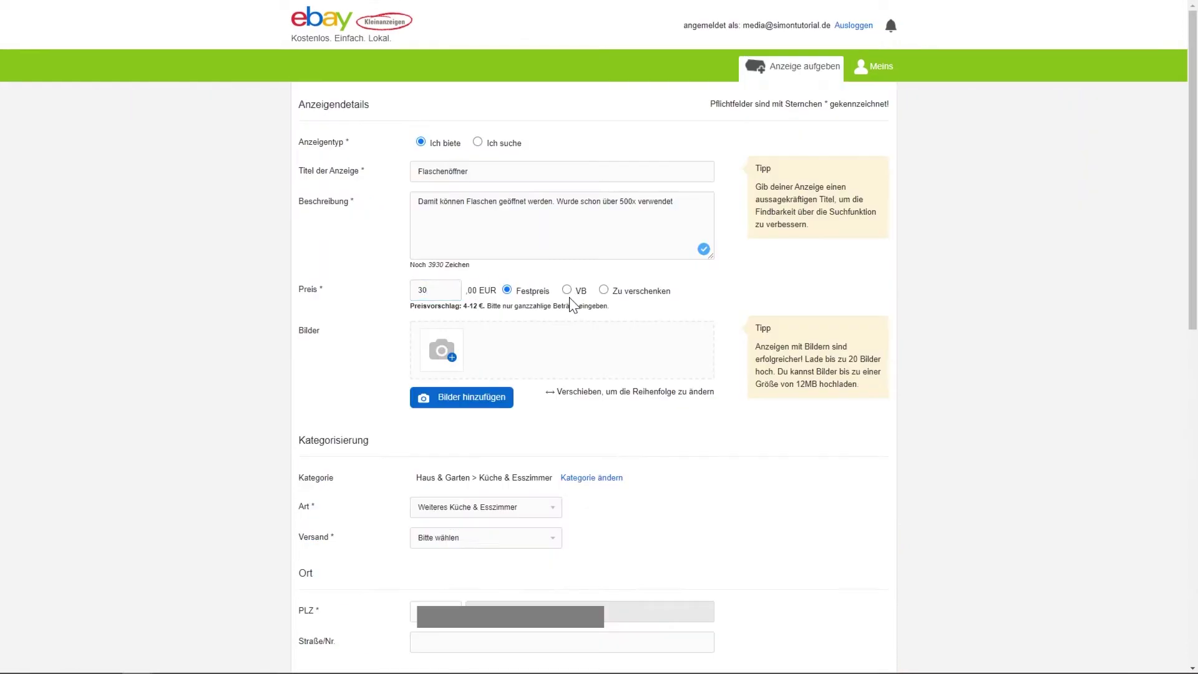
pyautogui.click(567, 290)
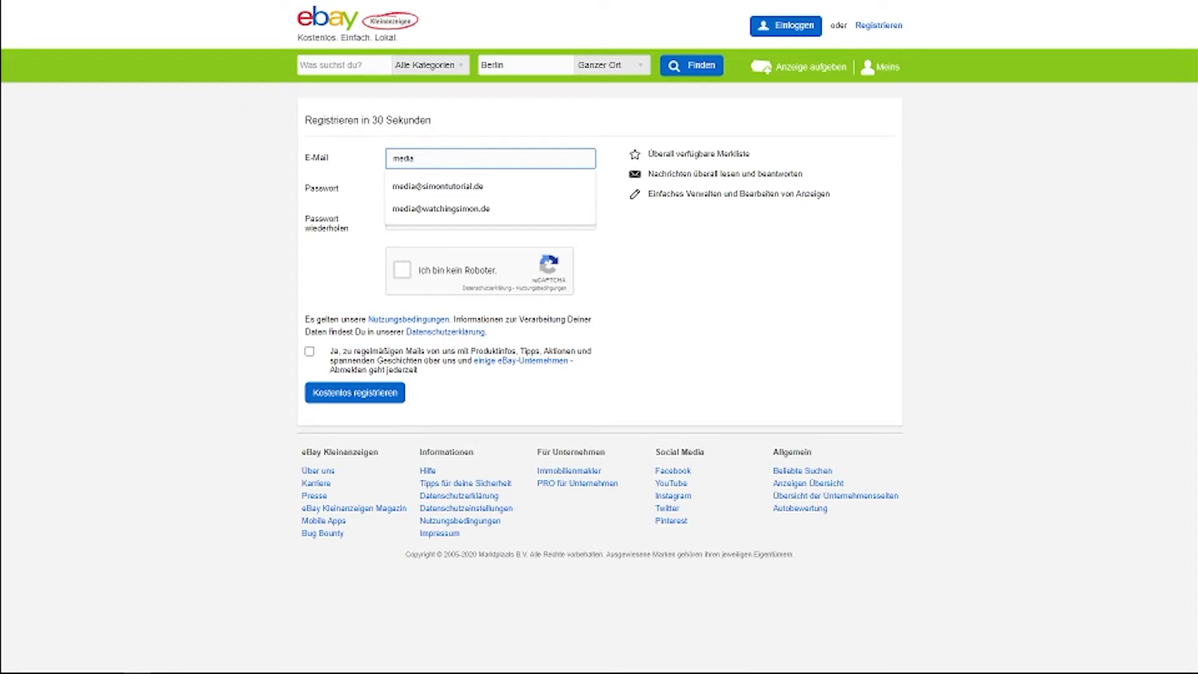
# Complete the e-mail from the autocomplete suggestion, enter the password twice and submit the registration
pyautogui.write('@simon')
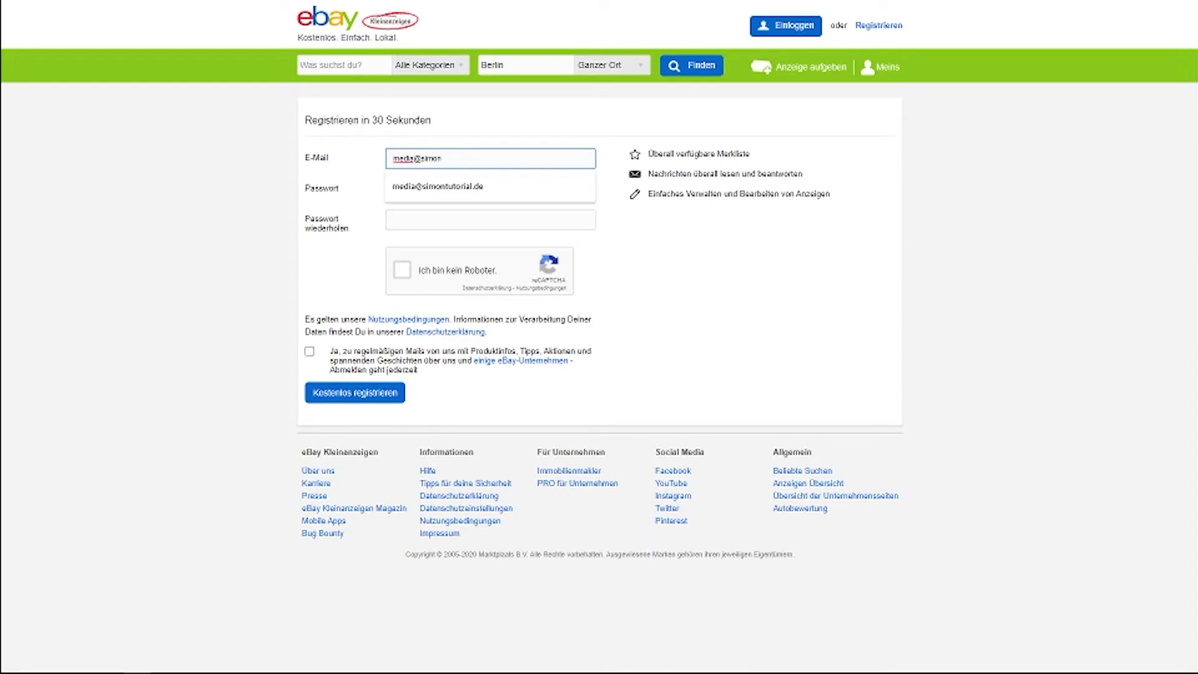
pyautogui.press('Down')
pyautogui.press('Return')
pyautogui.press('Tab')
pyautogui.write('a')
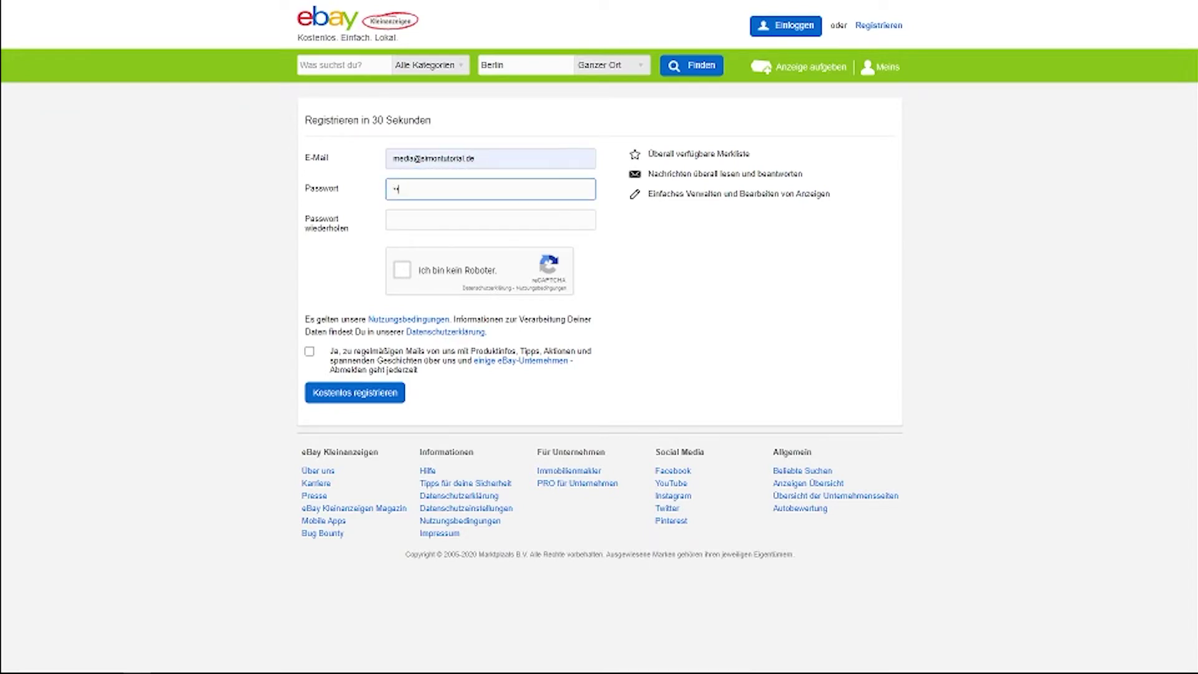
pyautogui.write('•••••••••••')
pyautogui.press('Tab')
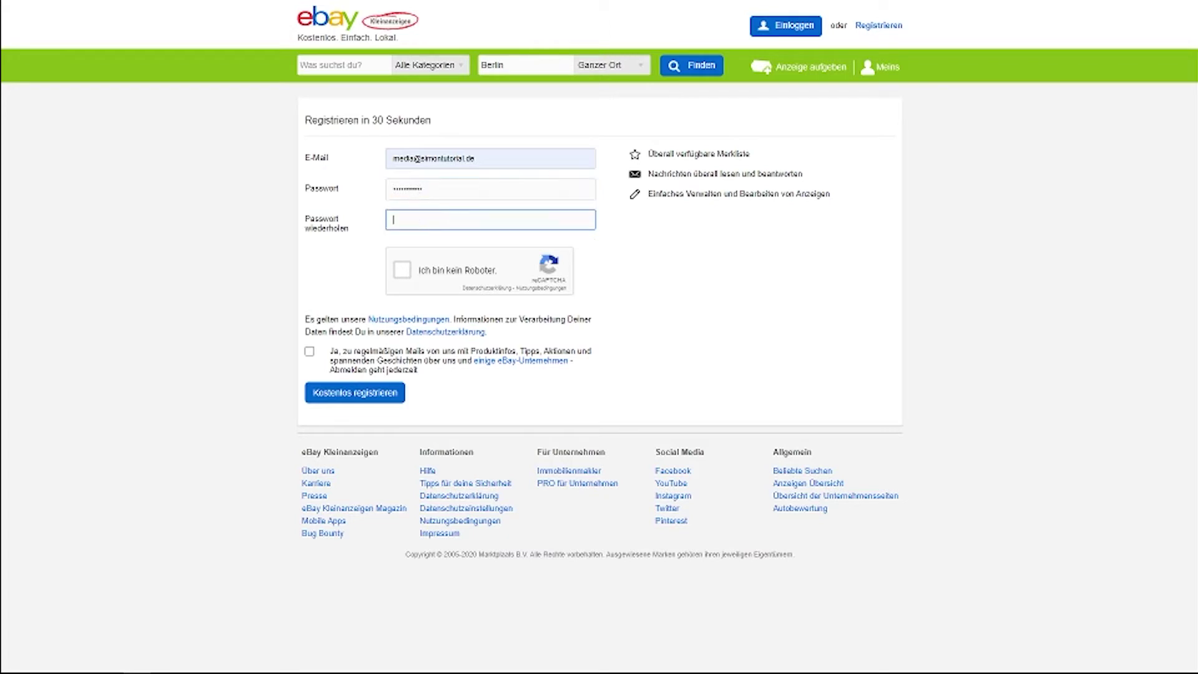
pyautogui.write('••••••••••••')
pyautogui.press('Return')
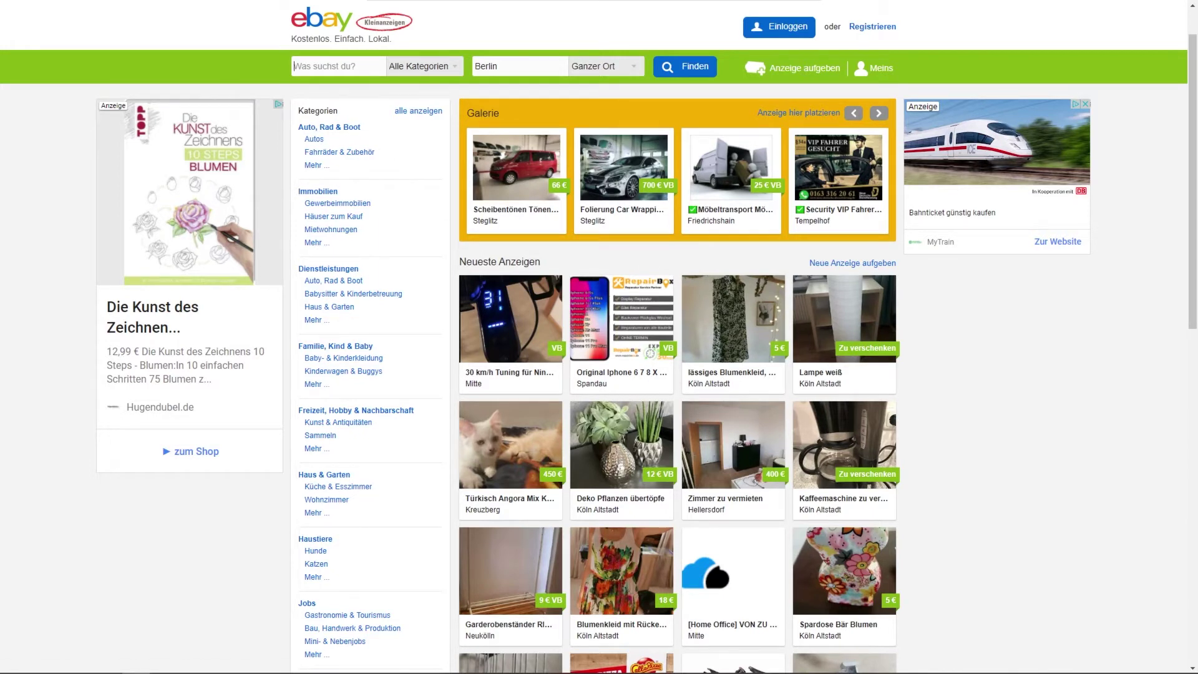
# Keep the search category at Alle Kategorien and the location at Berlin
pyautogui.click(416, 70)
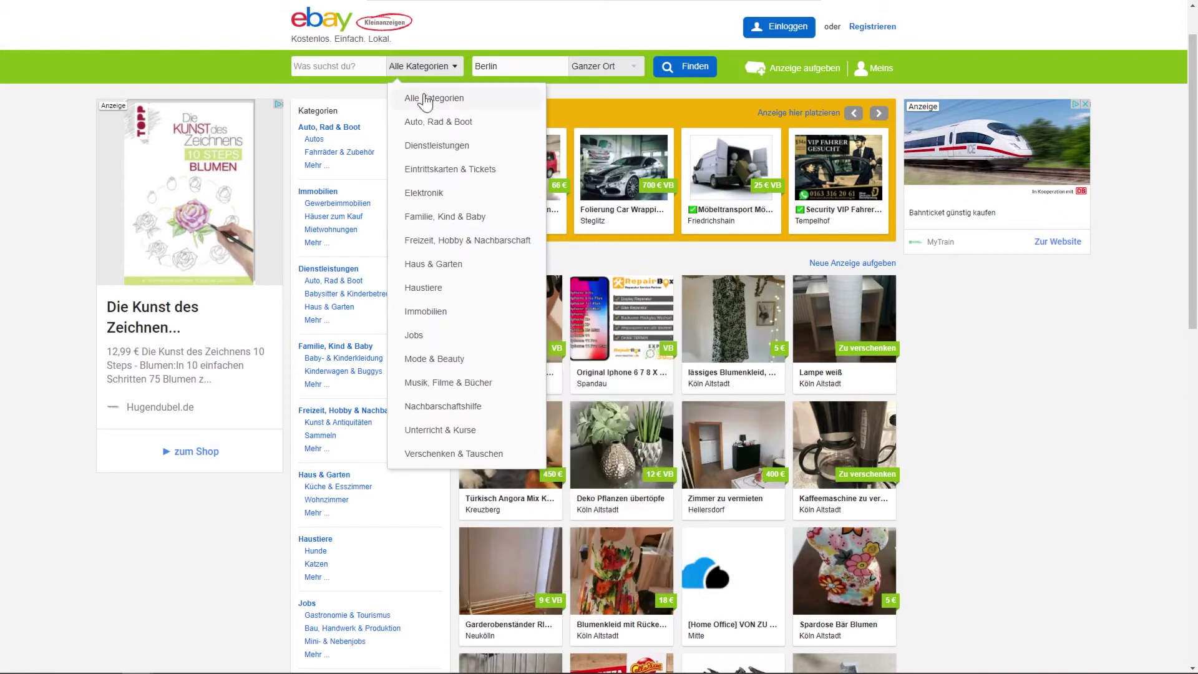
pyautogui.click(429, 70)
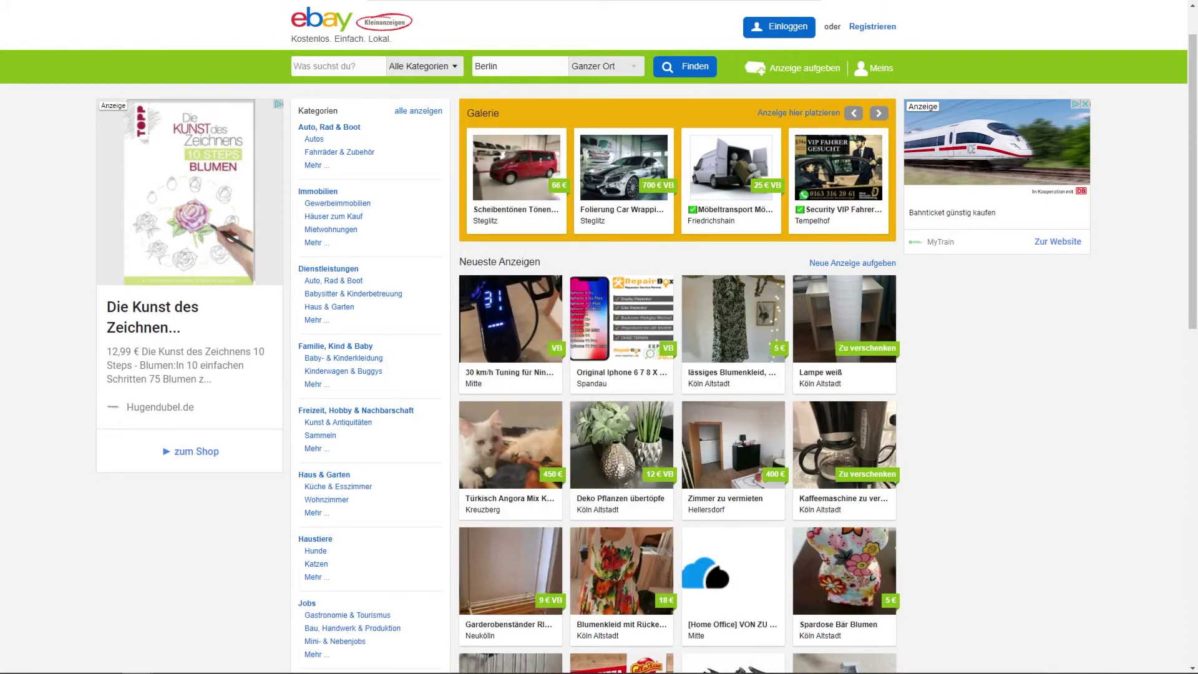
pyautogui.click(518, 66)
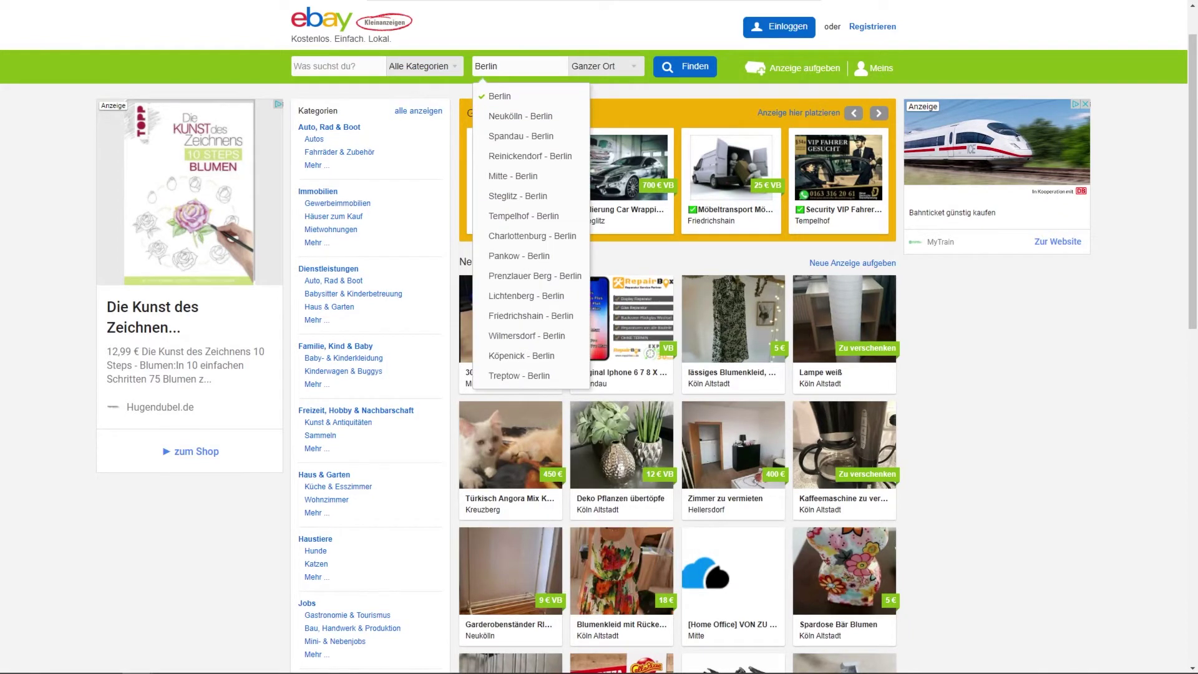
pyautogui.click(505, 89)
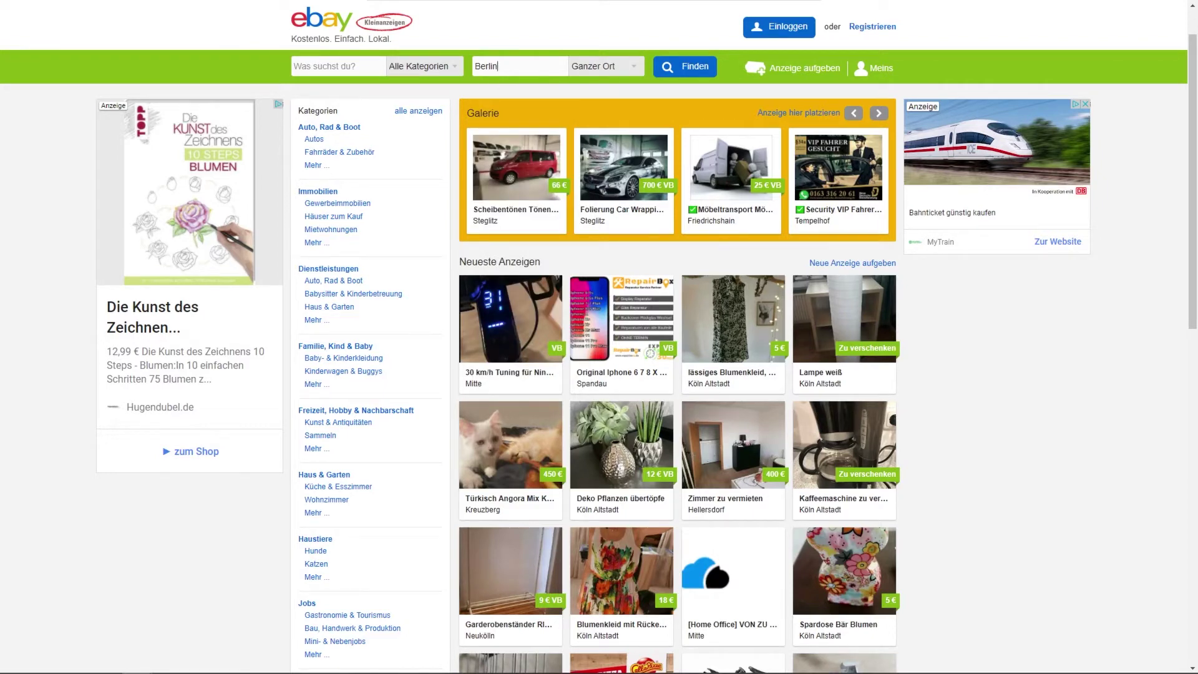
# Search Berlin with a +50 km radius and browse the 2.480.592 results
pyautogui.click(604, 68)
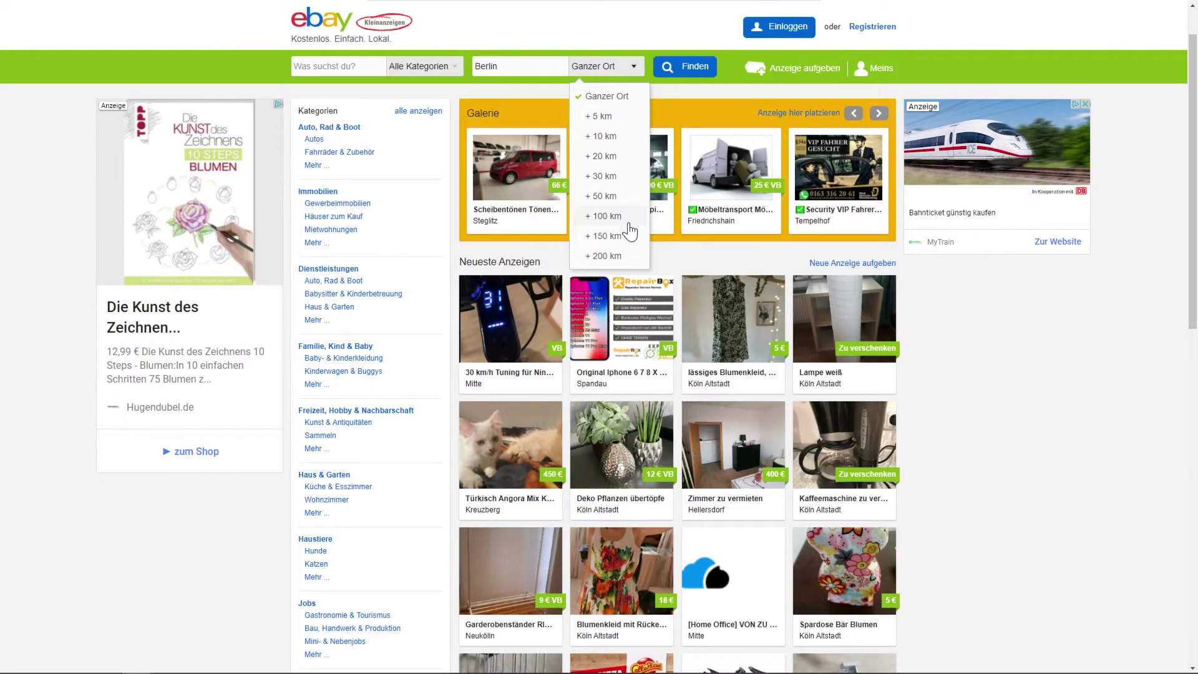
pyautogui.click(626, 197)
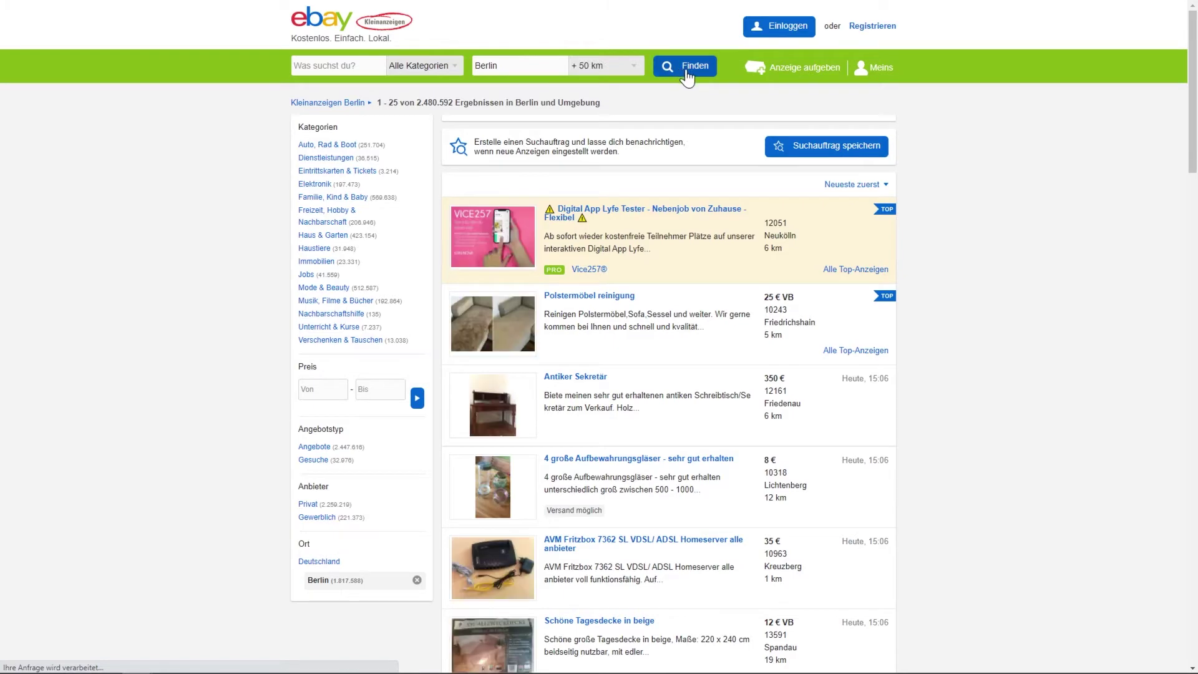
pyautogui.scroll(-1, 741, 302)
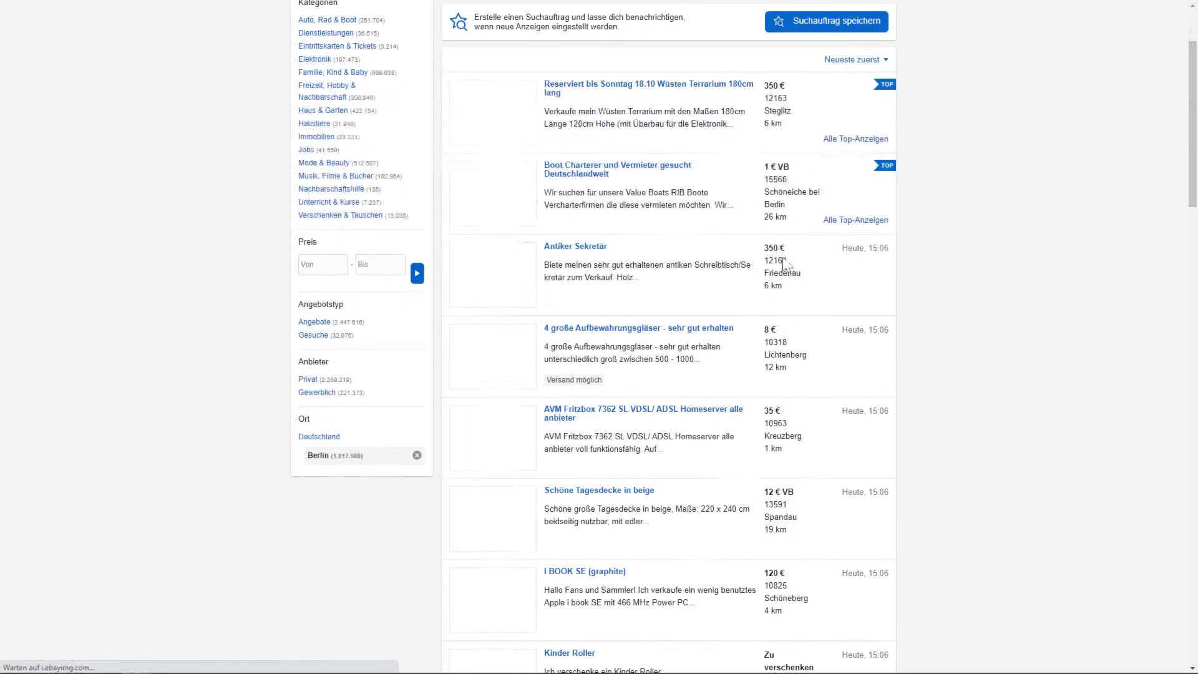
pyautogui.scroll(1, 741, 302)
pyautogui.scroll(-4, 680, 414)
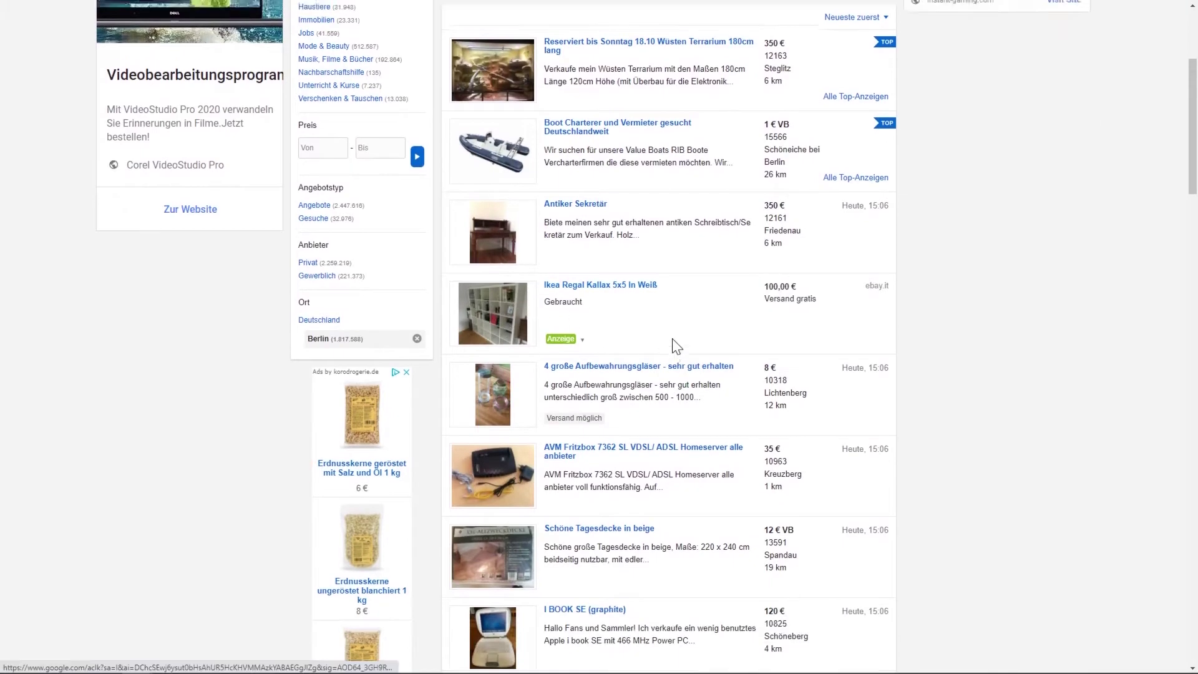
pyautogui.scroll(4, 674, 343)
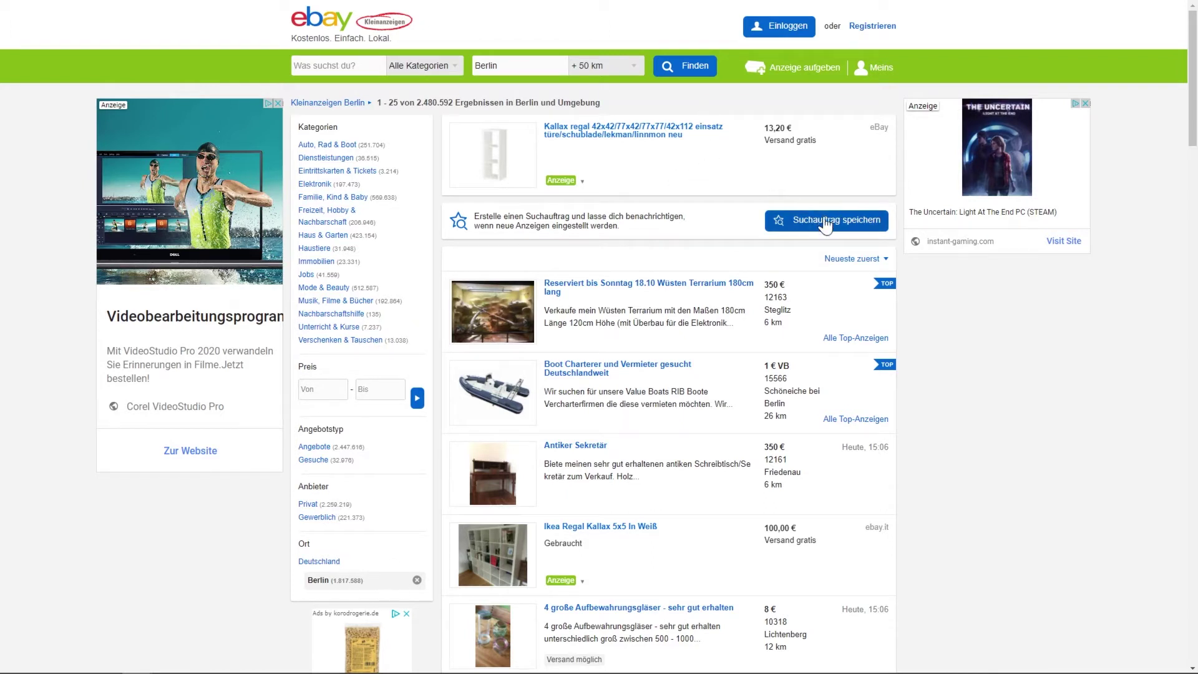
# Return to the homepage with 'Für dich empfohlen' ads, then view the notifications page
pyautogui.click(320, 28)
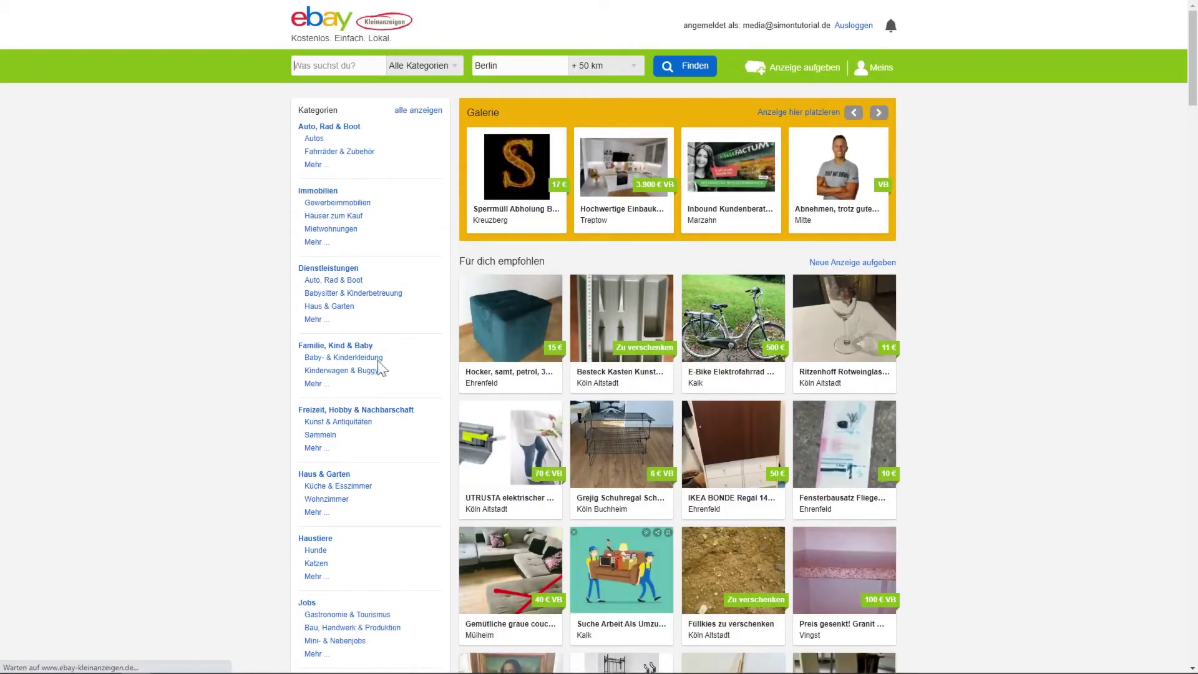
pyautogui.moveTo(858, 128)
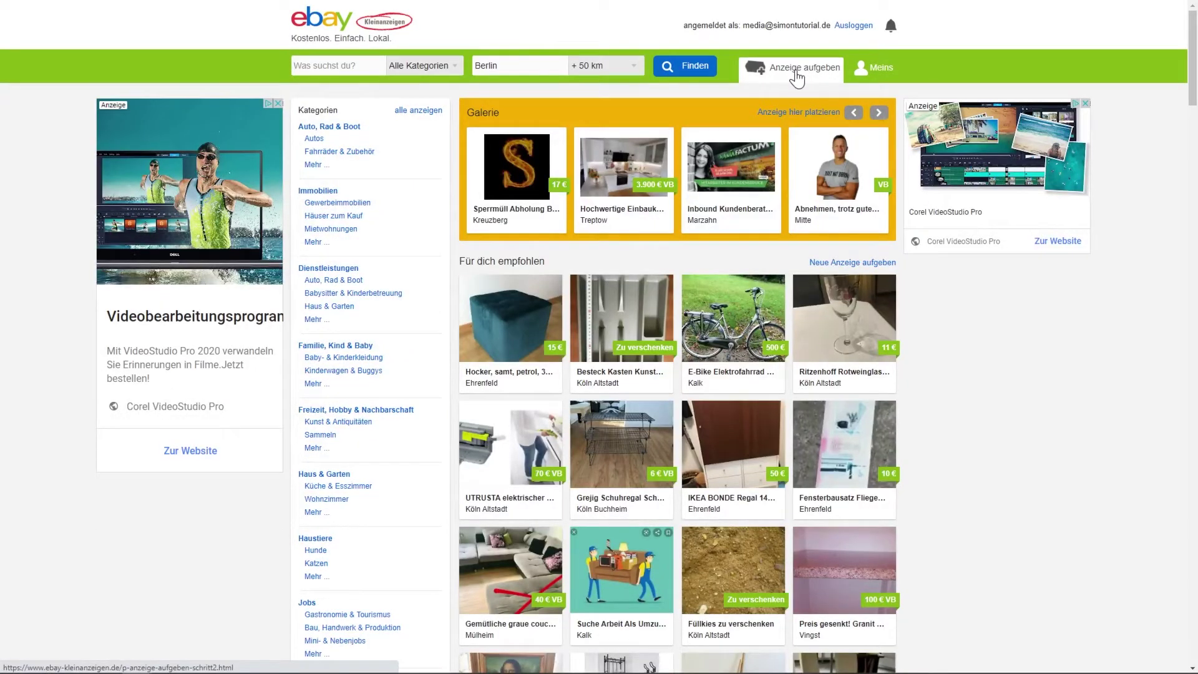
pyautogui.moveTo(886, 78)
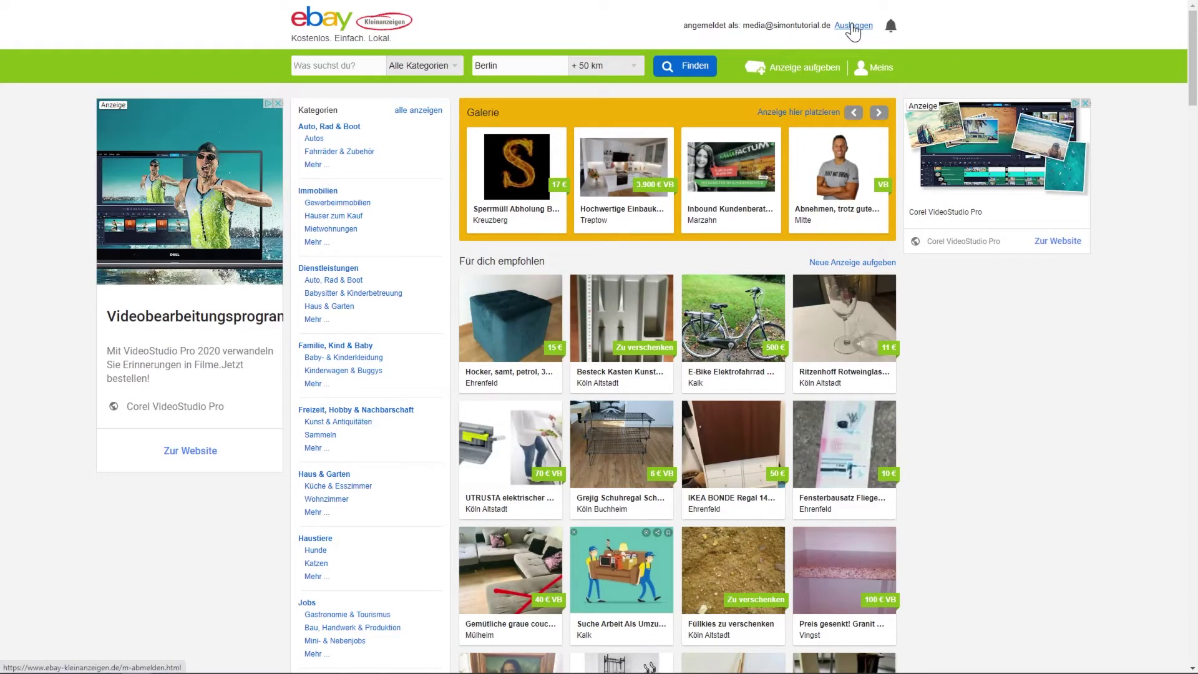
pyautogui.click(890, 26)
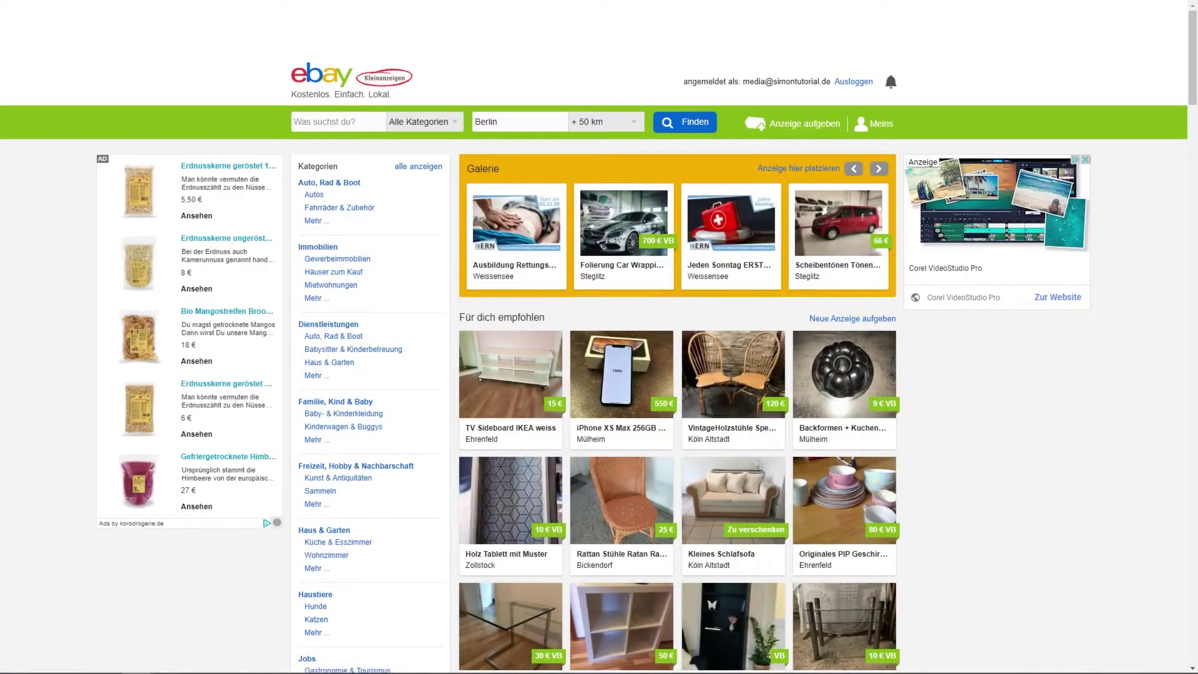
pyautogui.click(324, 122)
pyautogui.write('iphone 11')
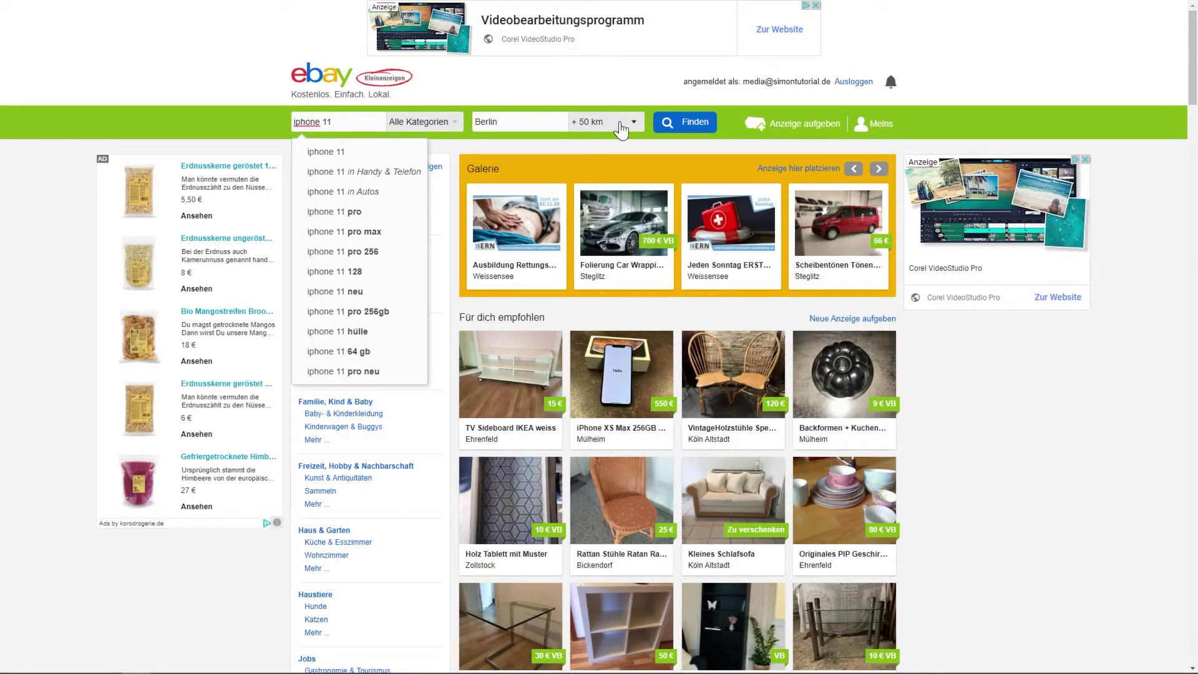
pyautogui.click(686, 123)
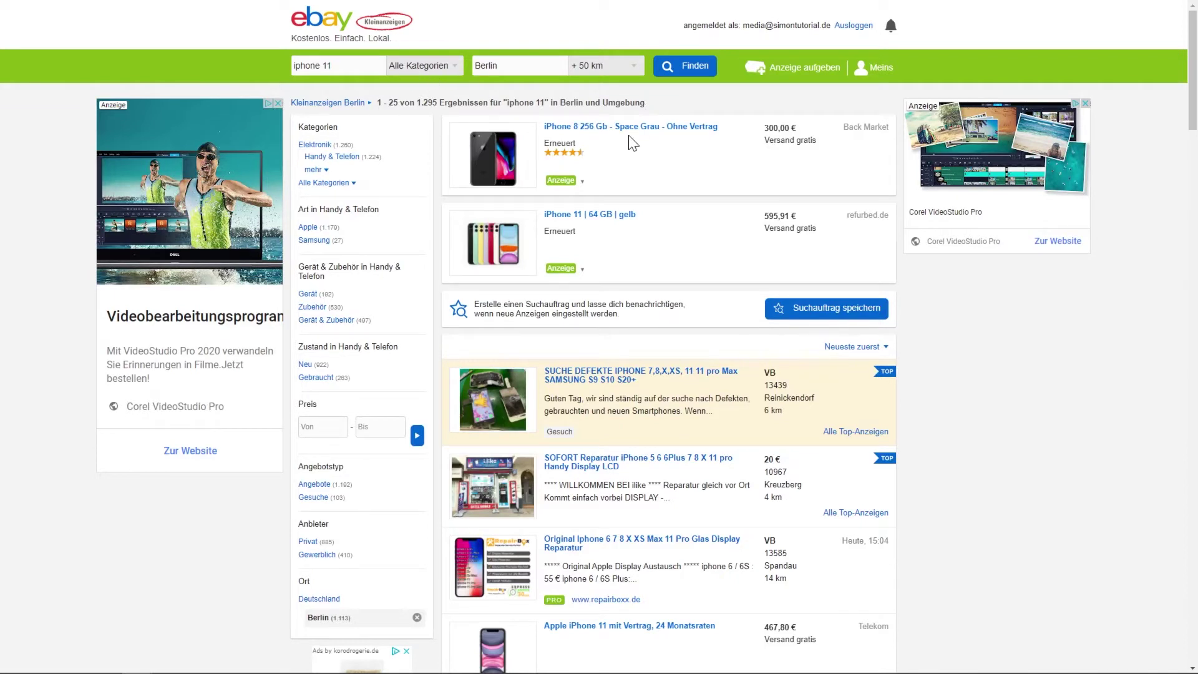
pyautogui.scroll(-4, 629, 136)
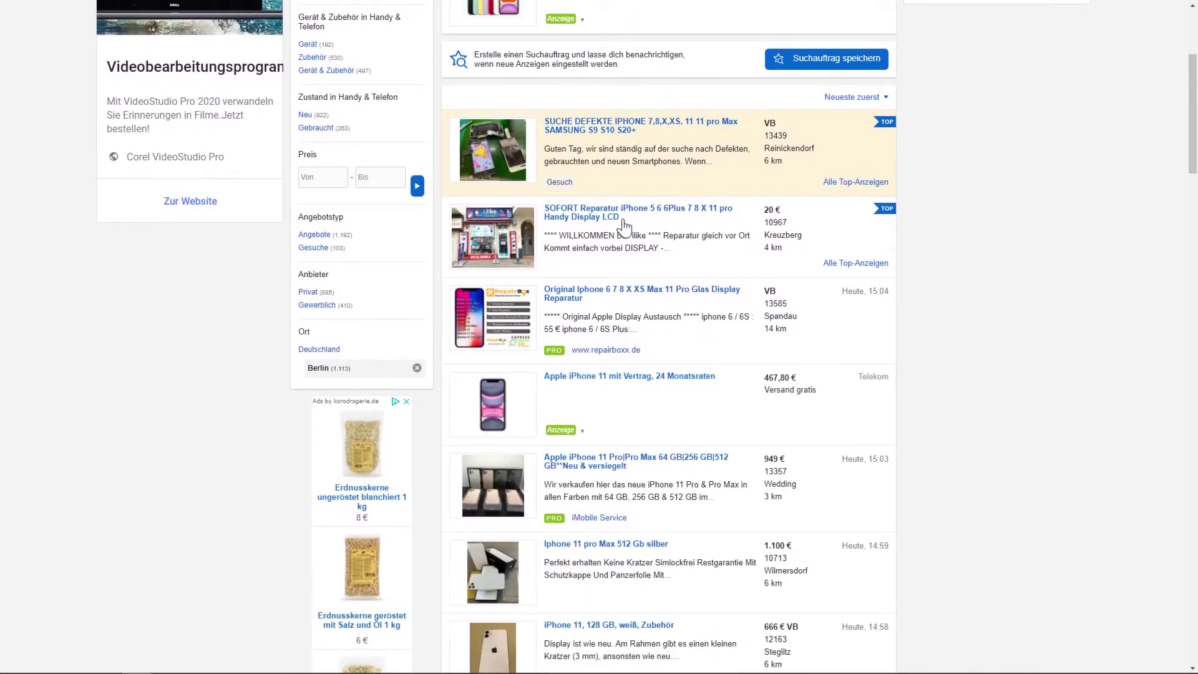
pyautogui.scroll(3, 661, 315)
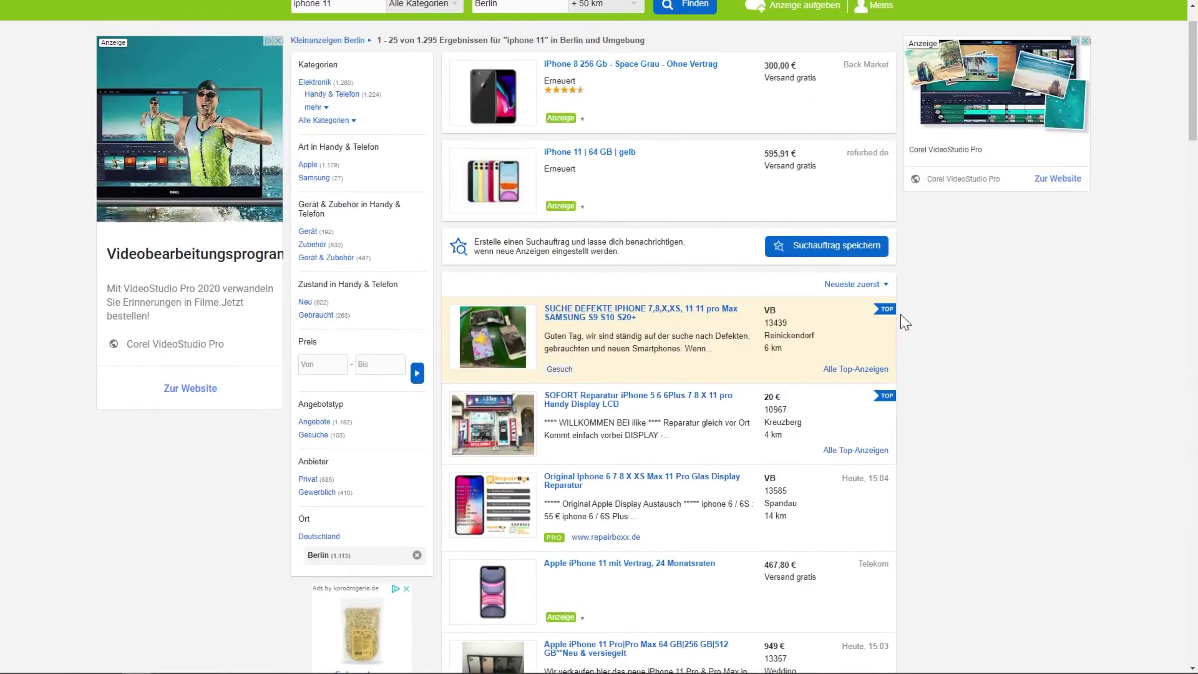
pyautogui.scroll(-2, 861, 400)
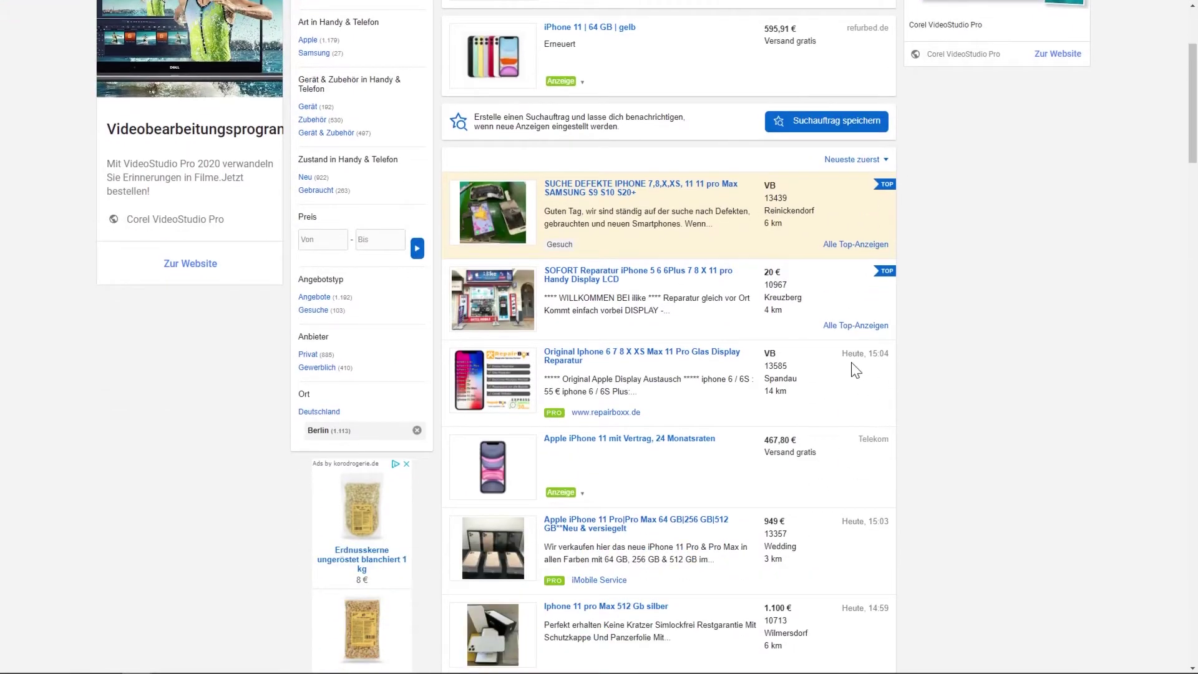
pyautogui.scroll(-1, 871, 402)
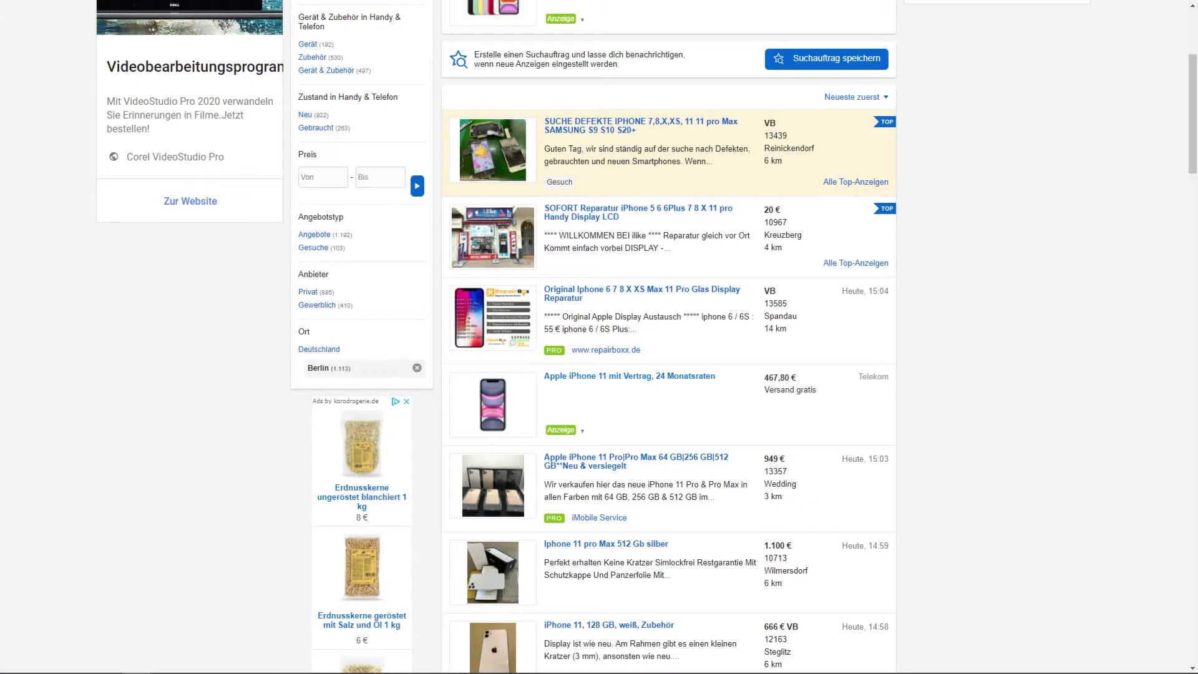
pyautogui.scroll(-3, 794, 500)
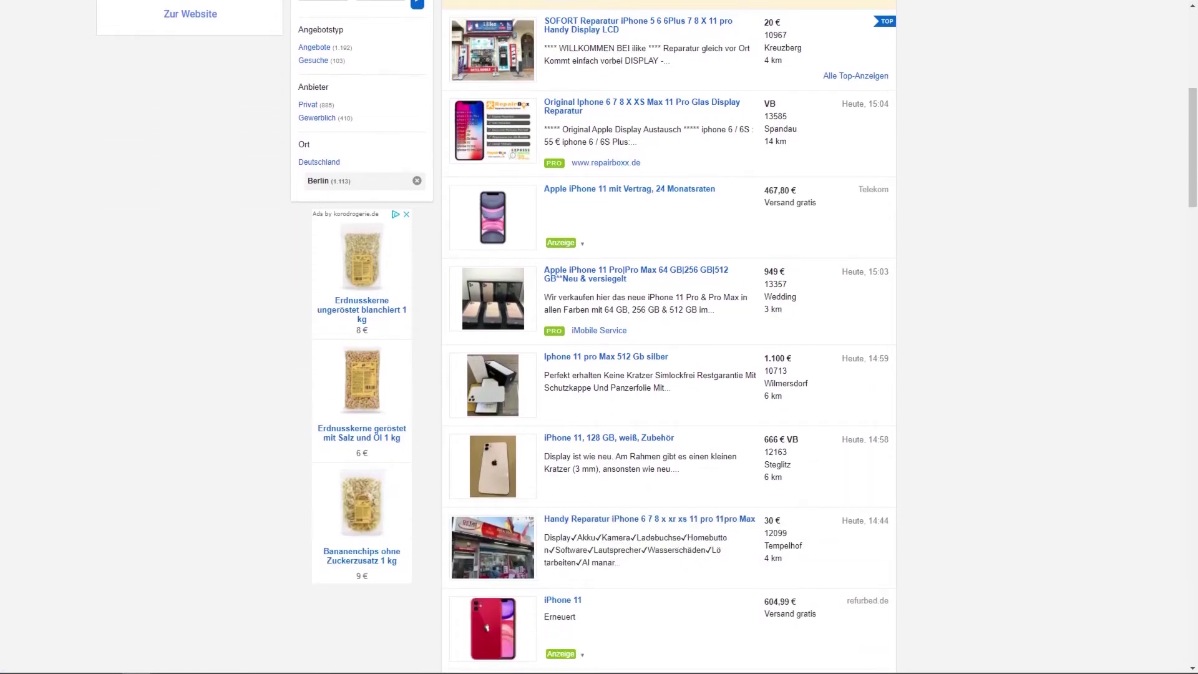
pyautogui.doubleClick(792, 440)
pyautogui.click(945, 470)
pyautogui.scroll(7, 502, 450)
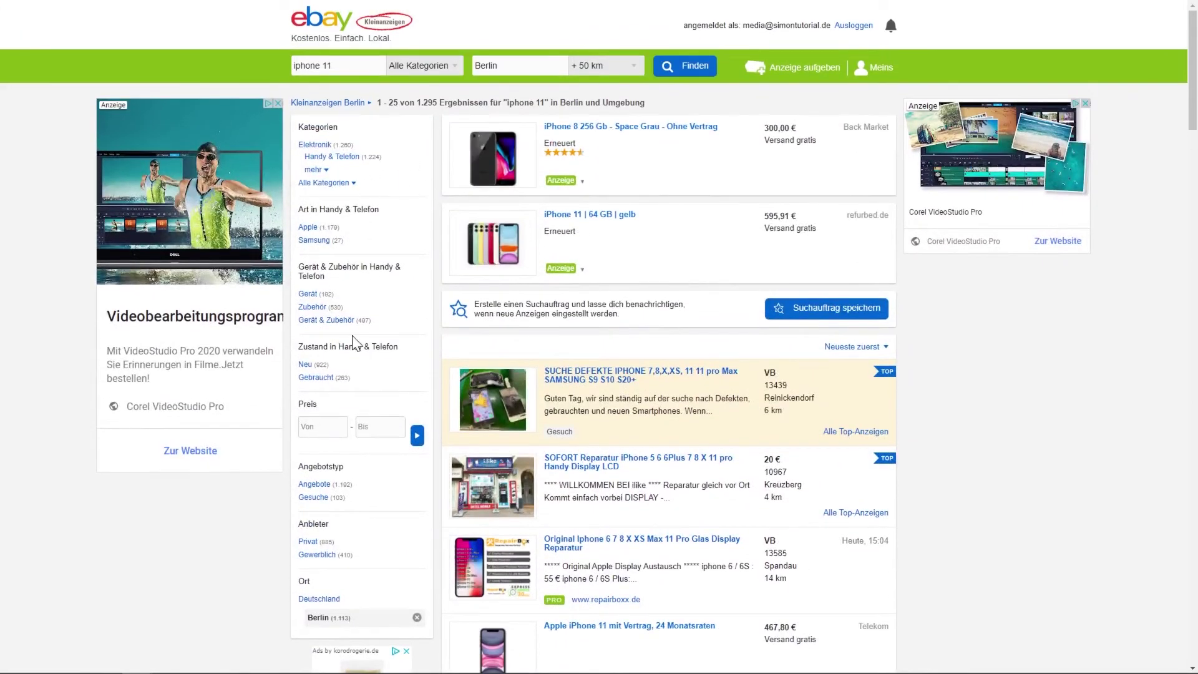
# Narrow the iPhone 11 results to Gesuche ads only (103 results) and refresh them
pyautogui.click(313, 497)
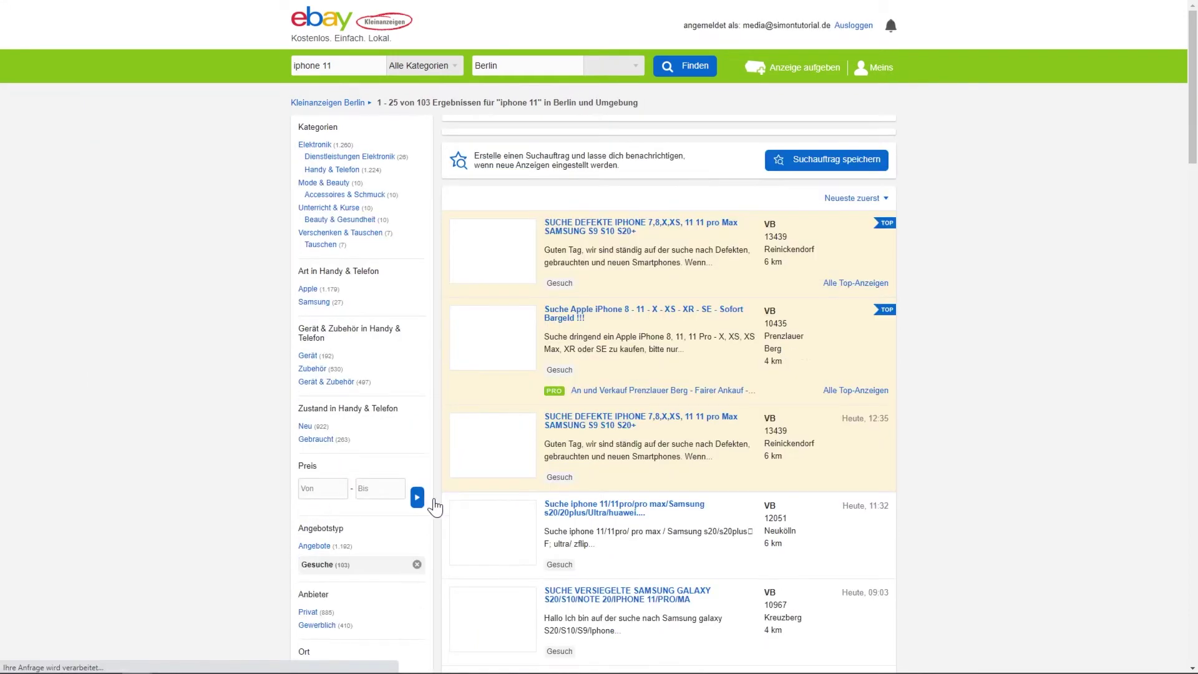
pyautogui.scroll(-2, 631, 538)
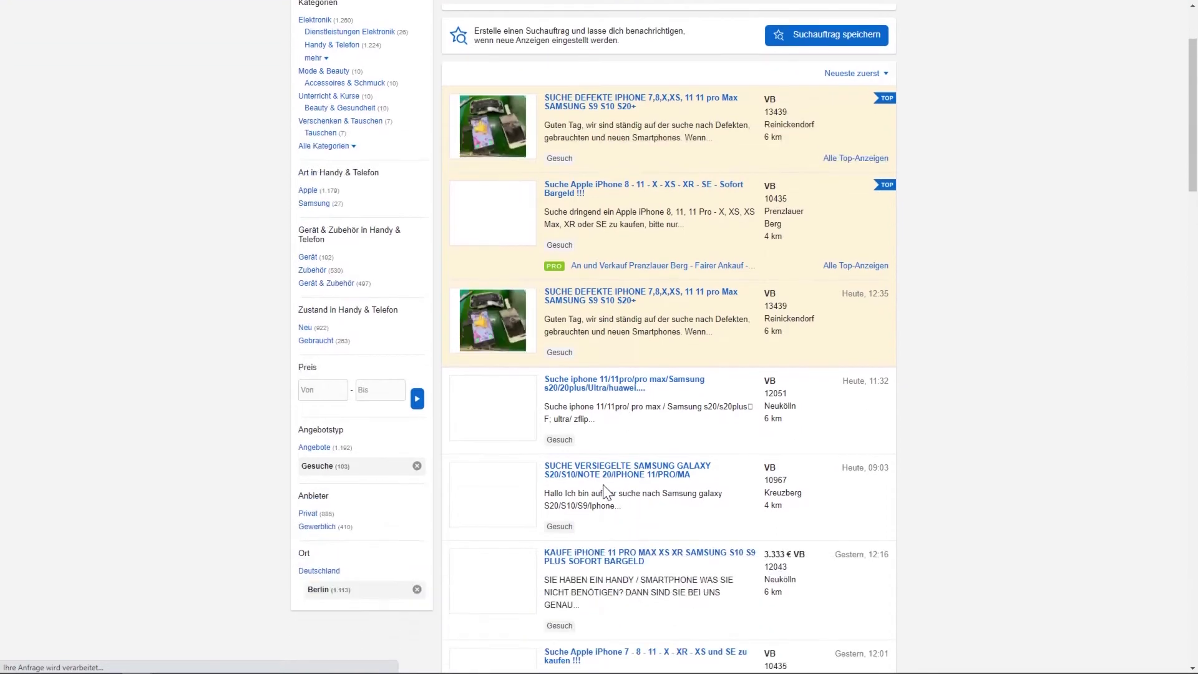
pyautogui.scroll(2, 626, 474)
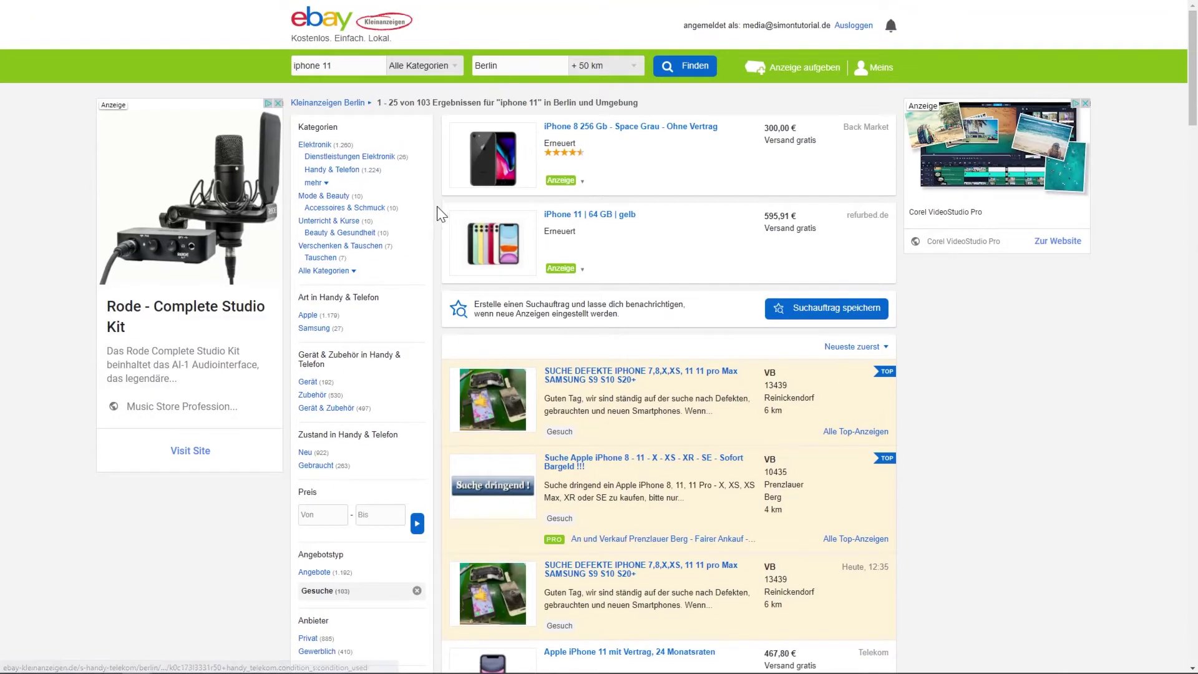
pyautogui.click(685, 69)
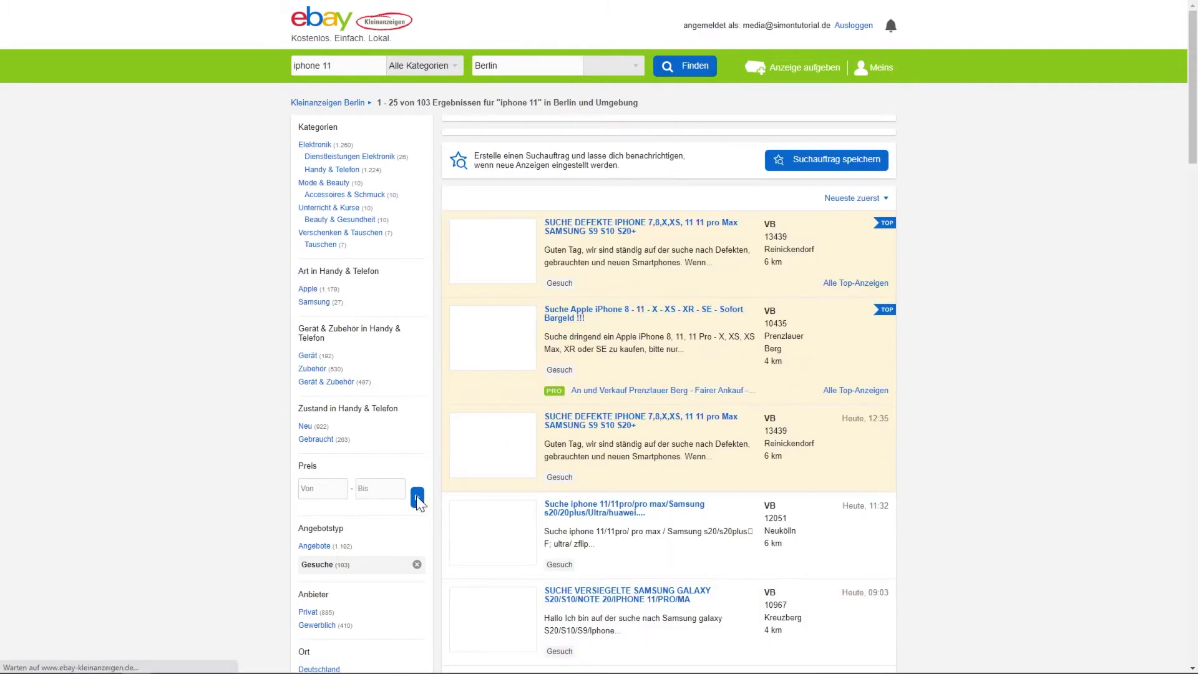
pyautogui.scroll(-3, 388, 518)
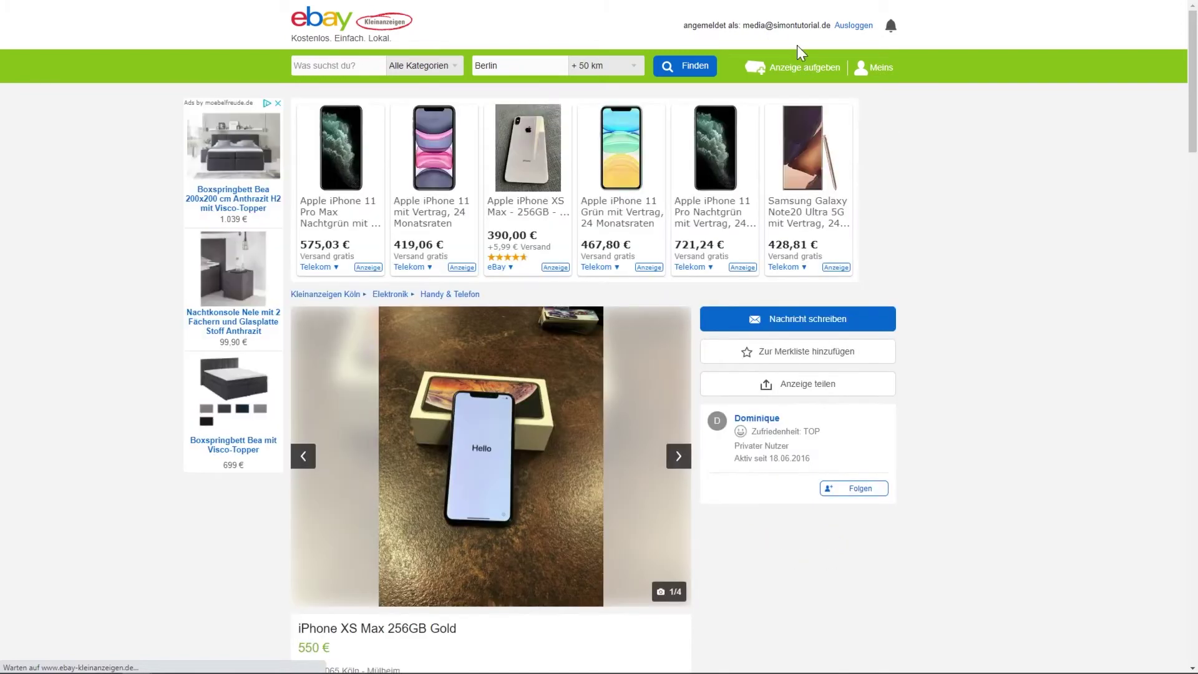
# Advance the iPhone XS Max gallery to photo 3/4, then scroll to the description
pyautogui.scroll(-2, 693, 315)
pyautogui.click(679, 330)
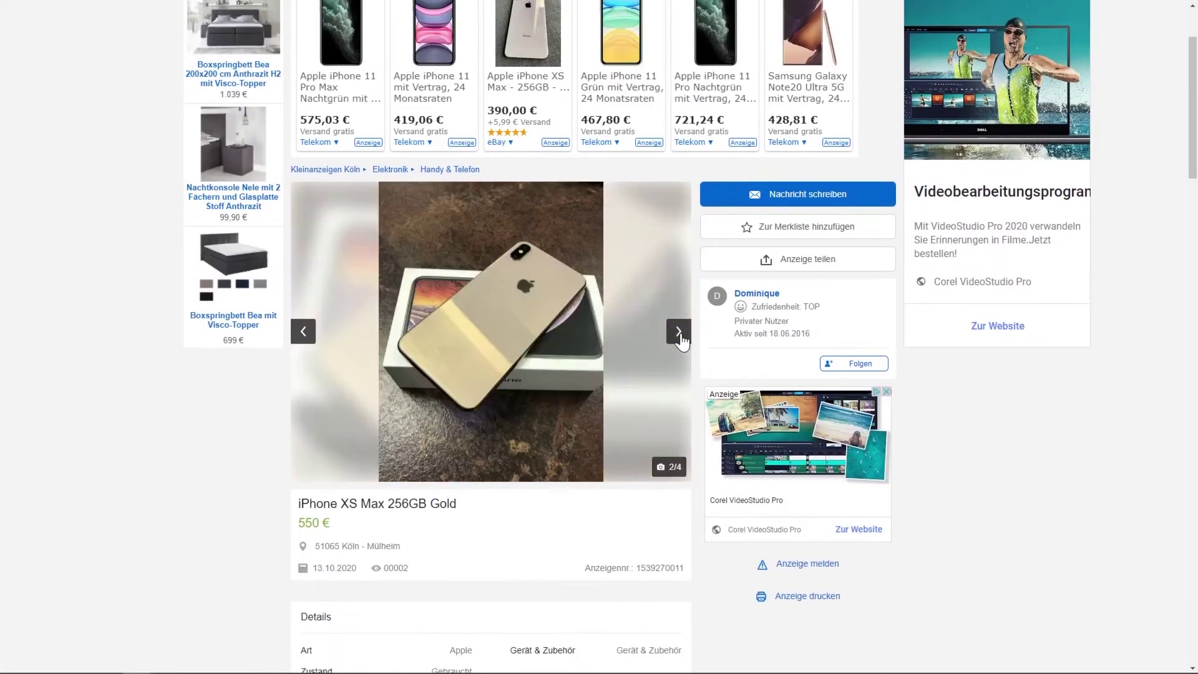
pyautogui.click(679, 331)
pyautogui.scroll(-4, 444, 308)
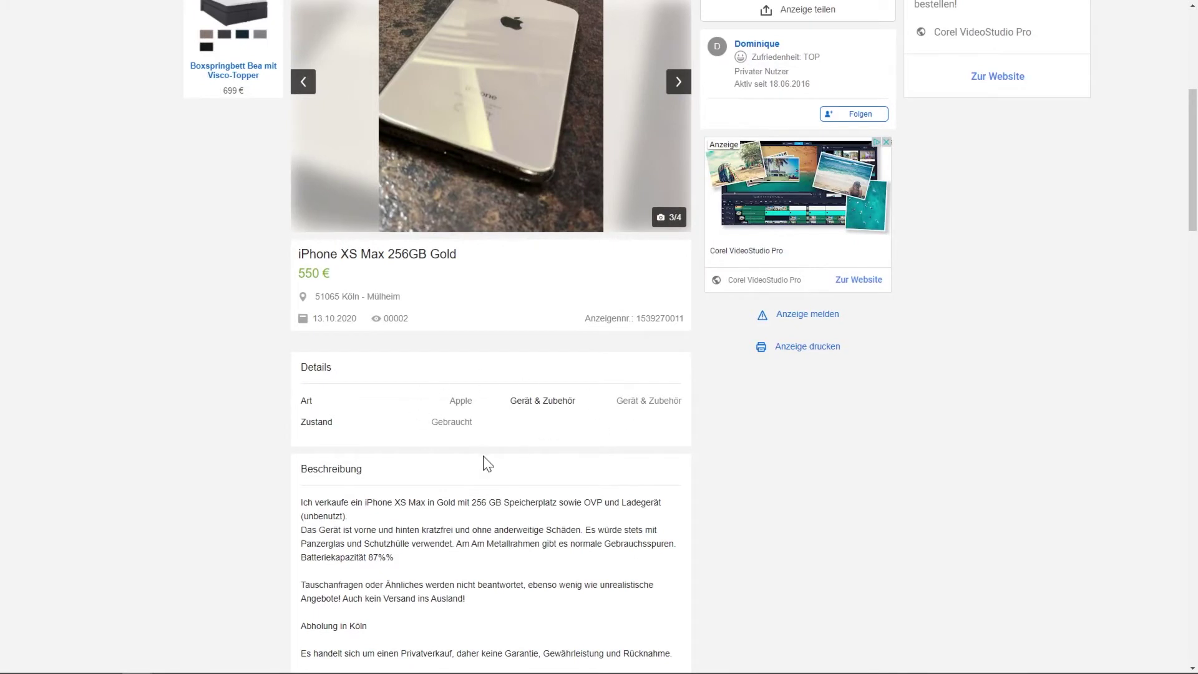
pyautogui.scroll(-4, 524, 436)
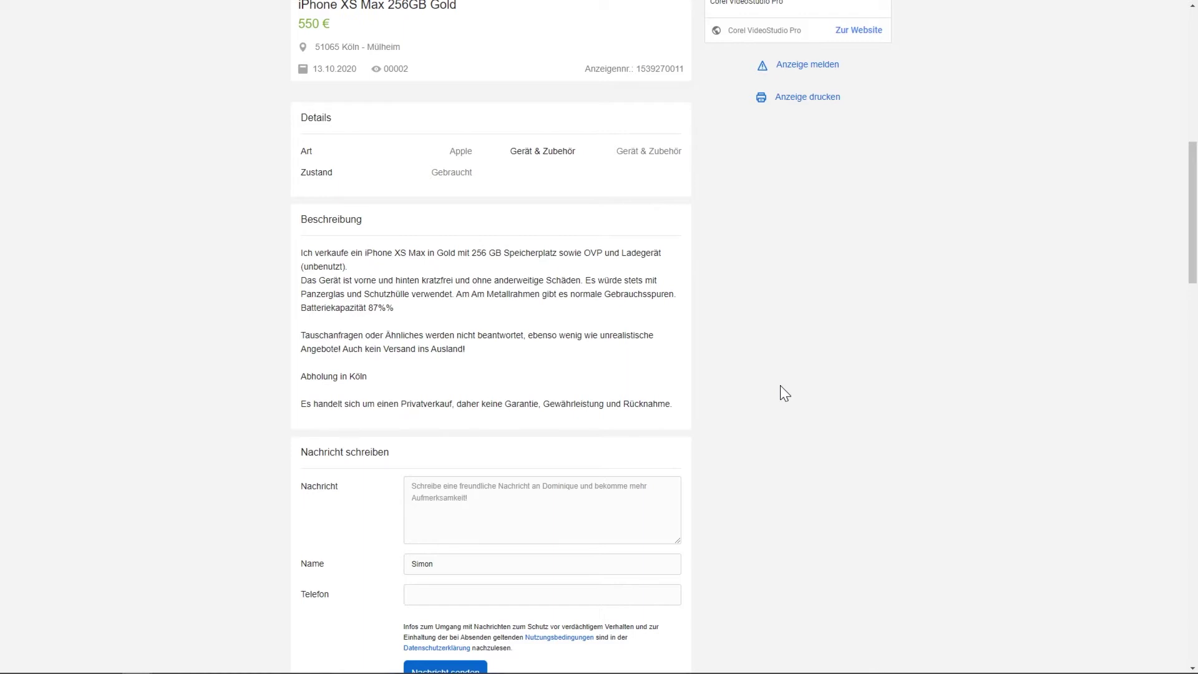
pyautogui.scroll(-4, 782, 387)
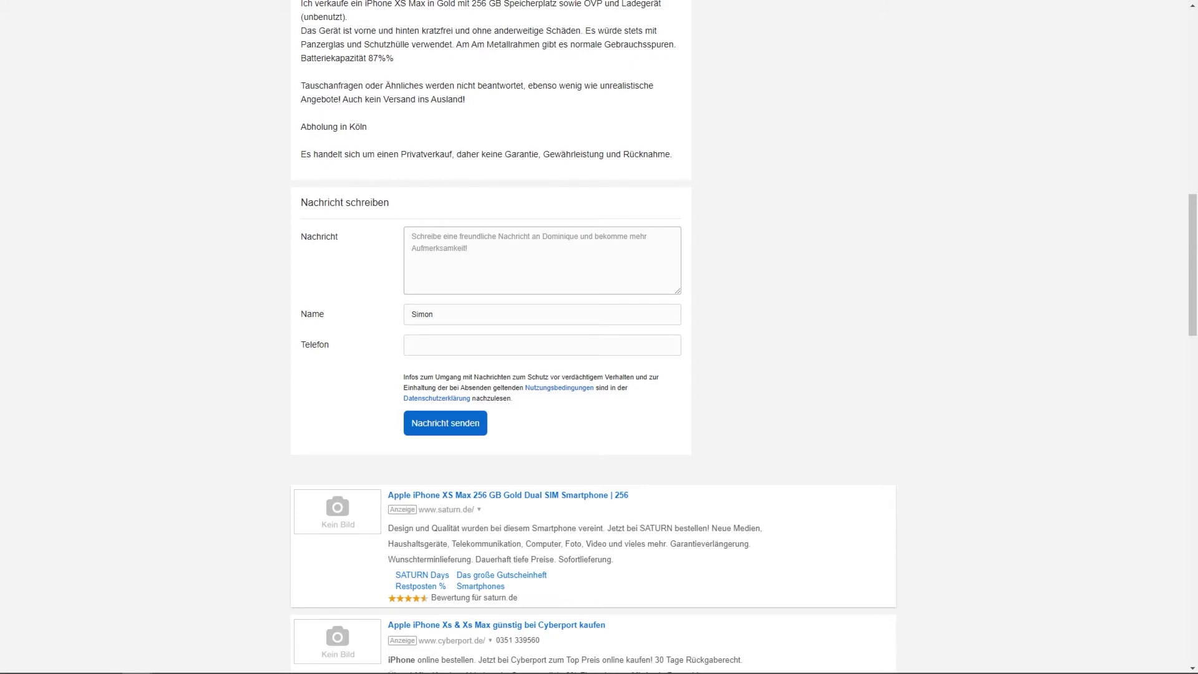
pyautogui.press('Tab')
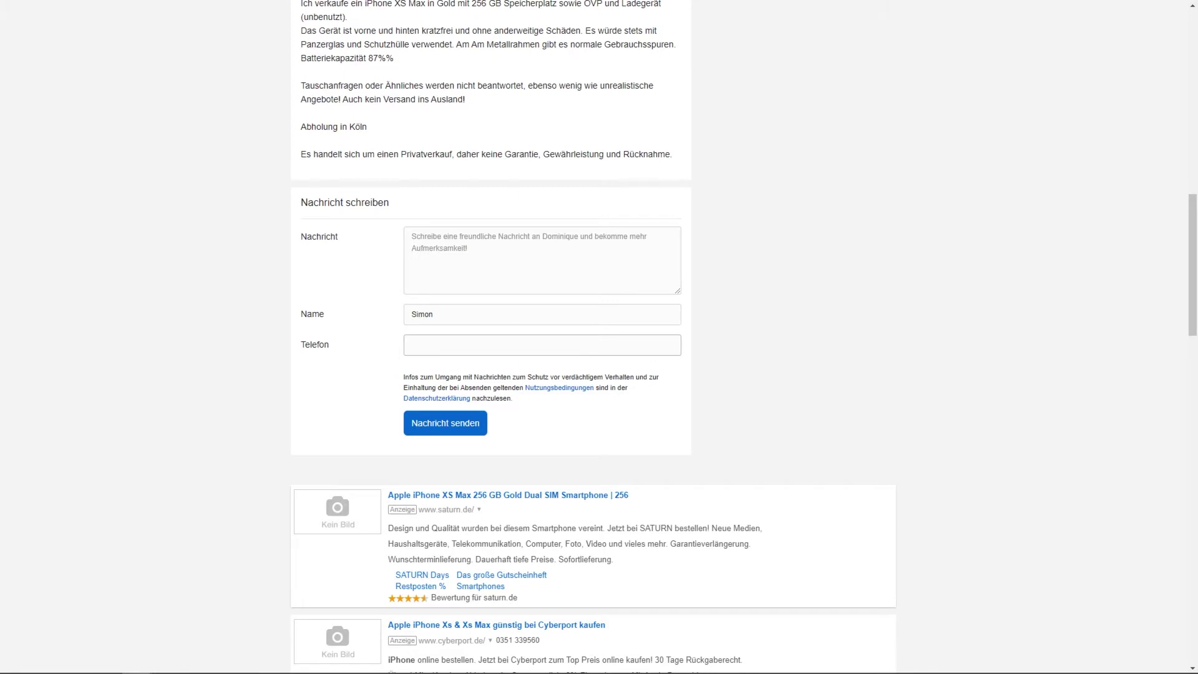
pyautogui.click(860, 327)
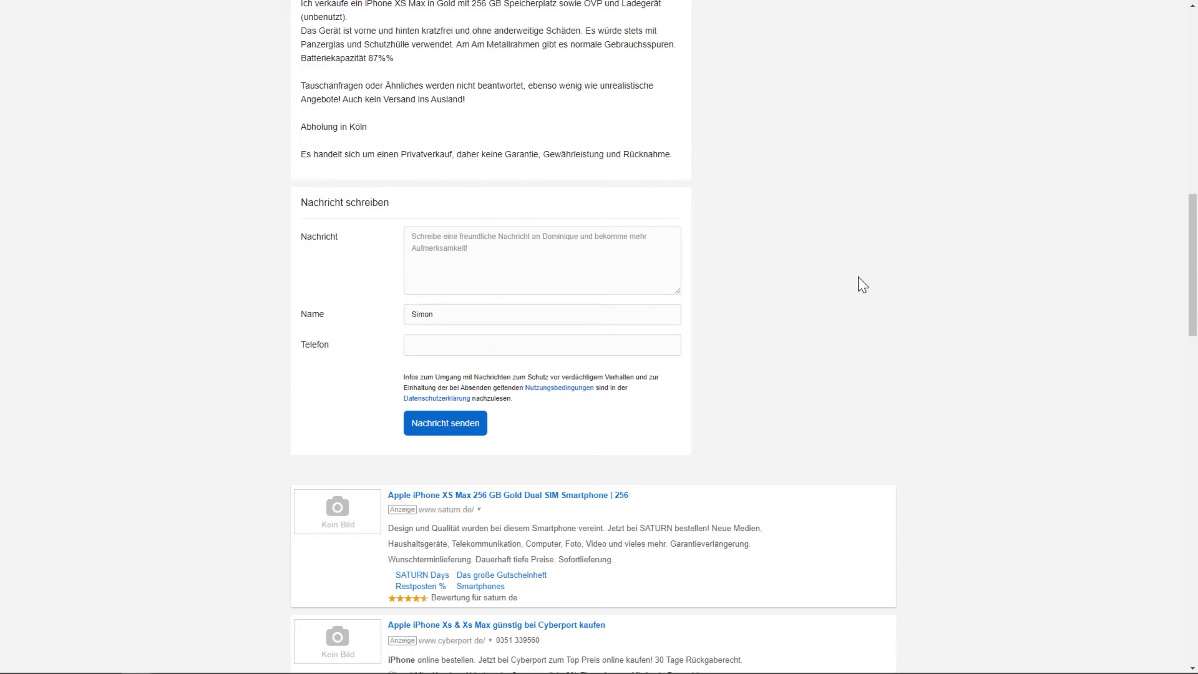
pyautogui.scroll(15, 847, 393)
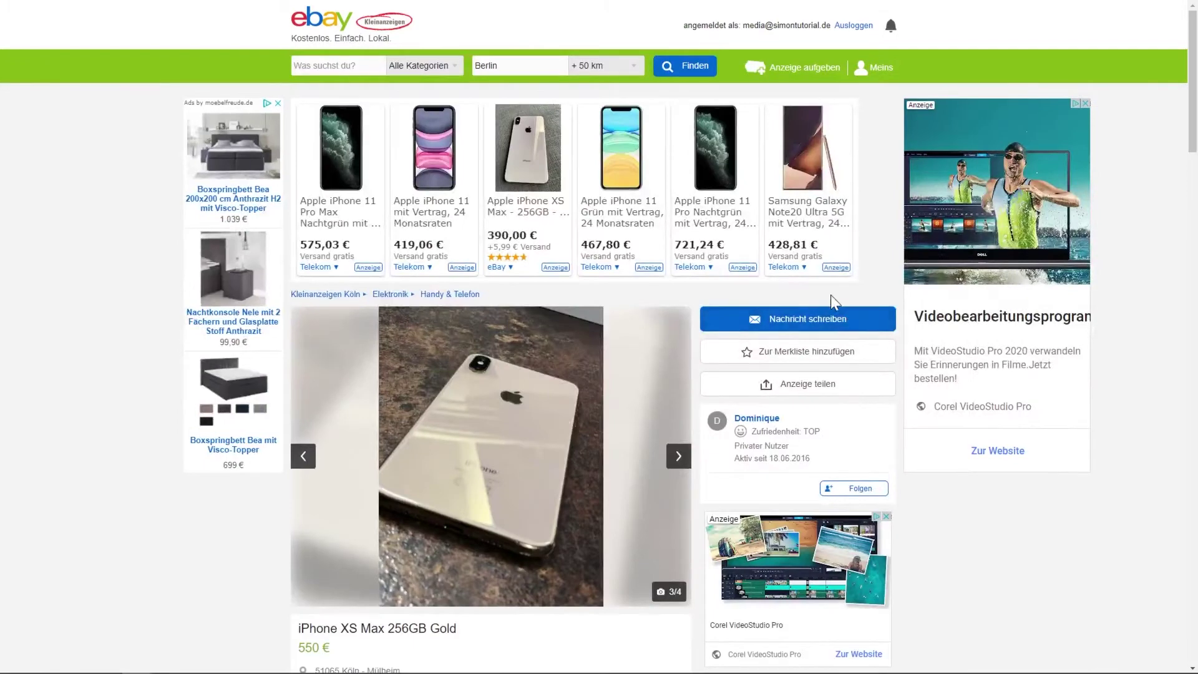
# Add the iPhone XS Max 256GB Gold ad to the watchlist
pyautogui.scroll(-3, 806, 329)
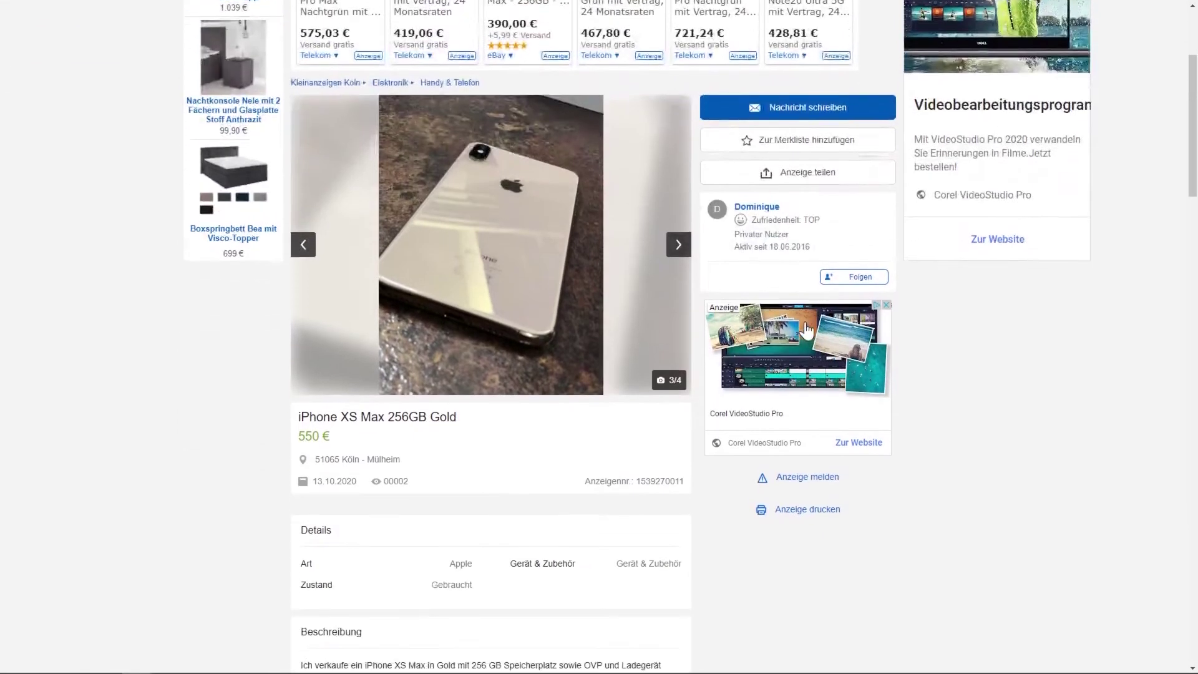
pyautogui.scroll(-2, 807, 331)
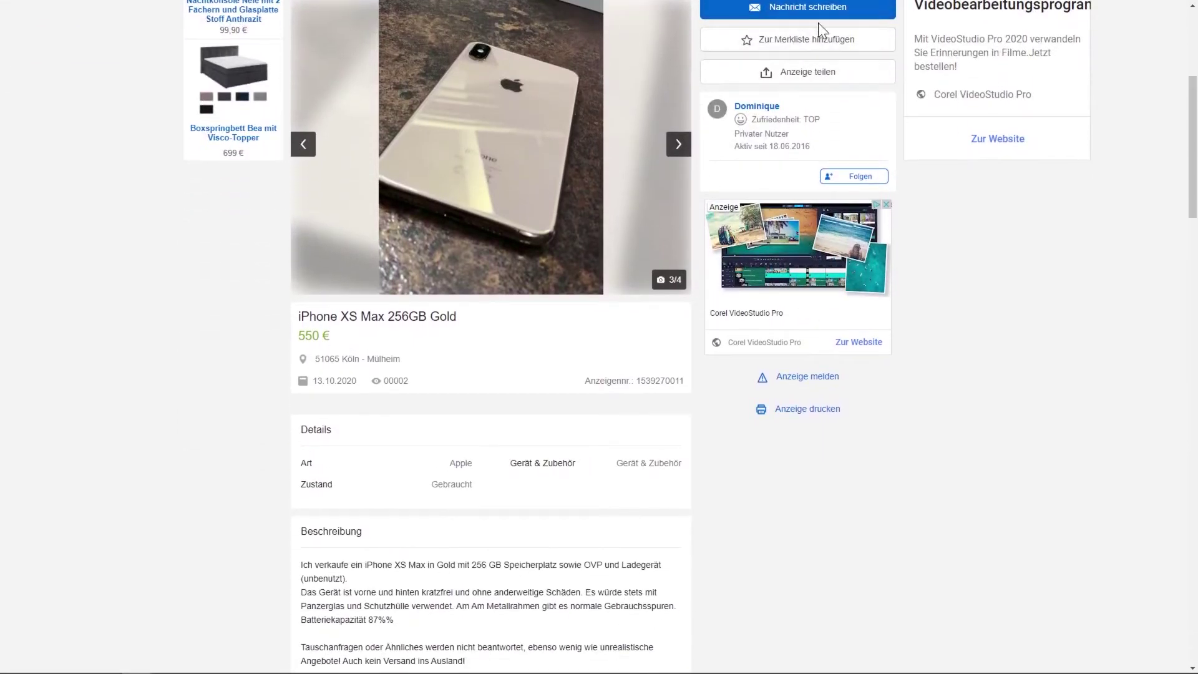
pyautogui.scroll(5, 814, 38)
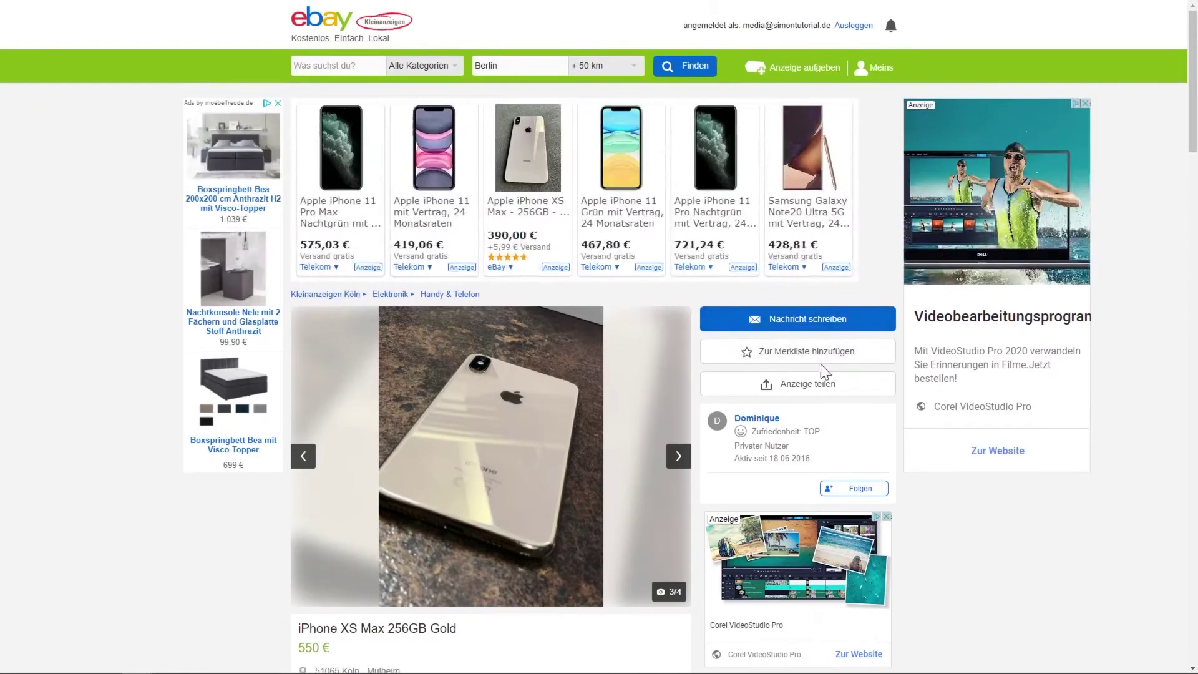
pyautogui.click(787, 360)
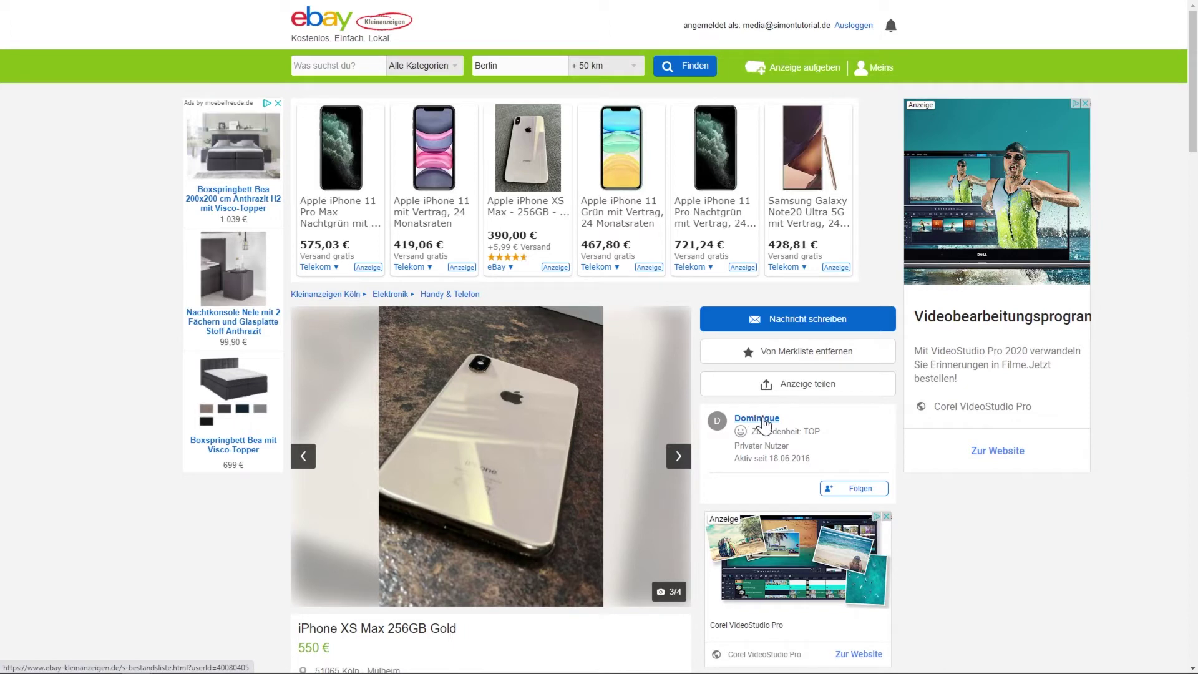
# Highlight the seller's 'Aktiv seit' date, then go to the seller's profile page
pyautogui.moveTo(734, 459); pyautogui.dragTo(810, 460)
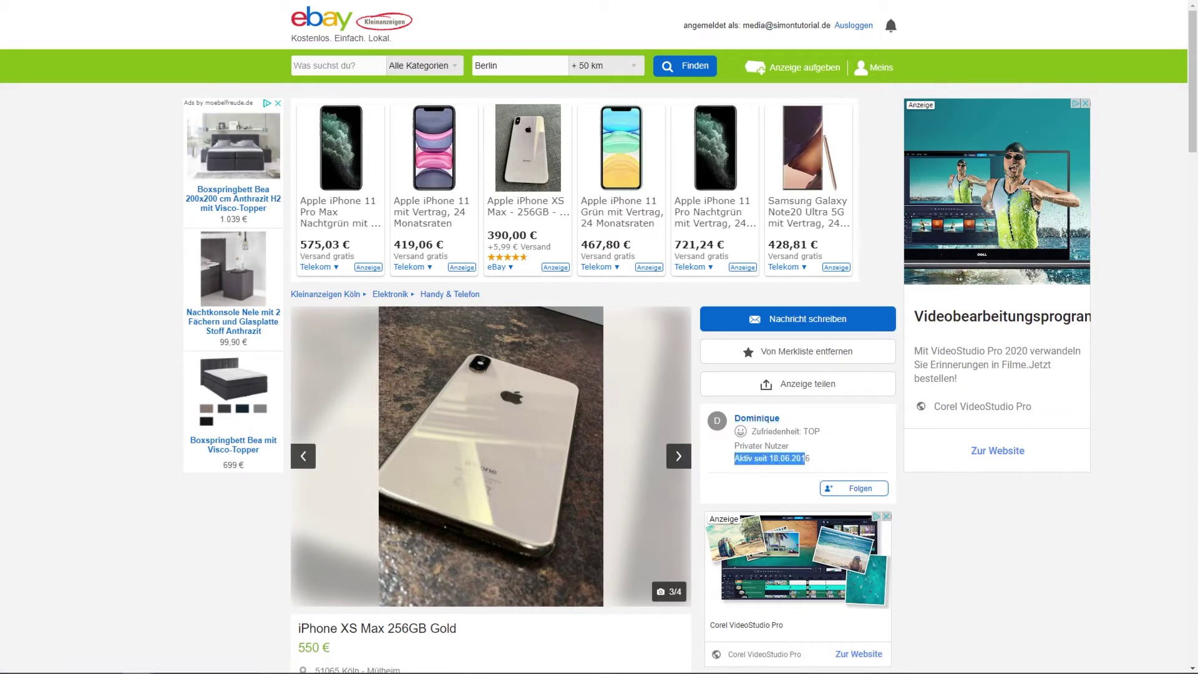
pyautogui.click(835, 459)
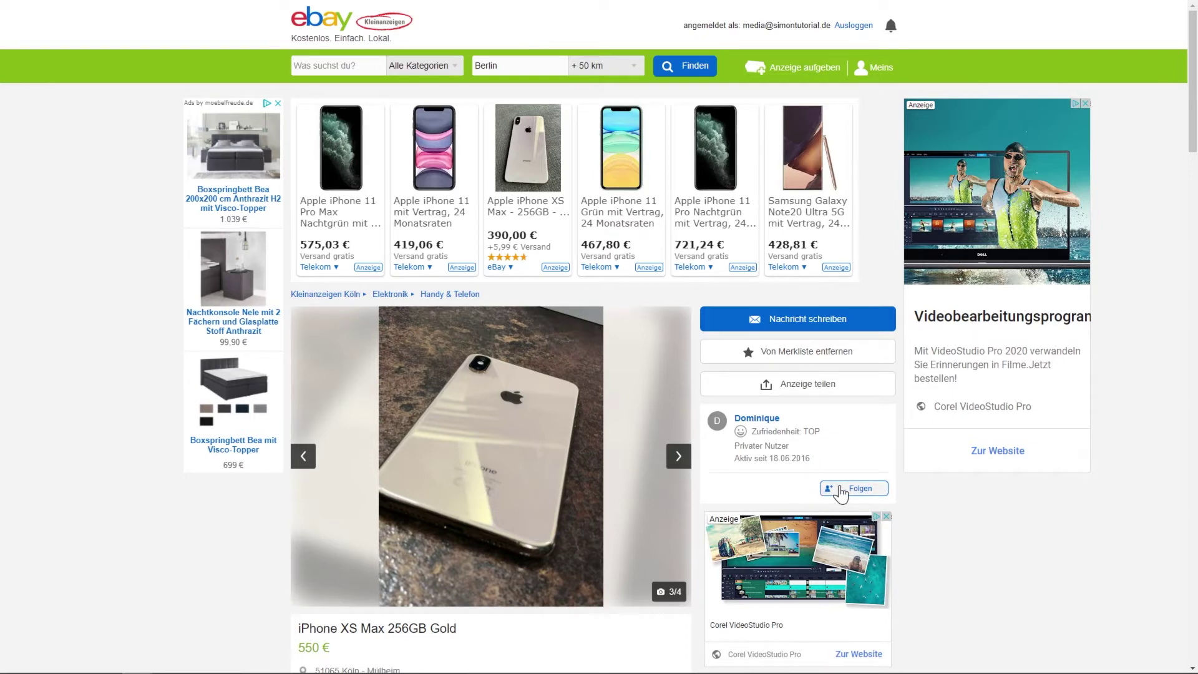
pyautogui.click(744, 422)
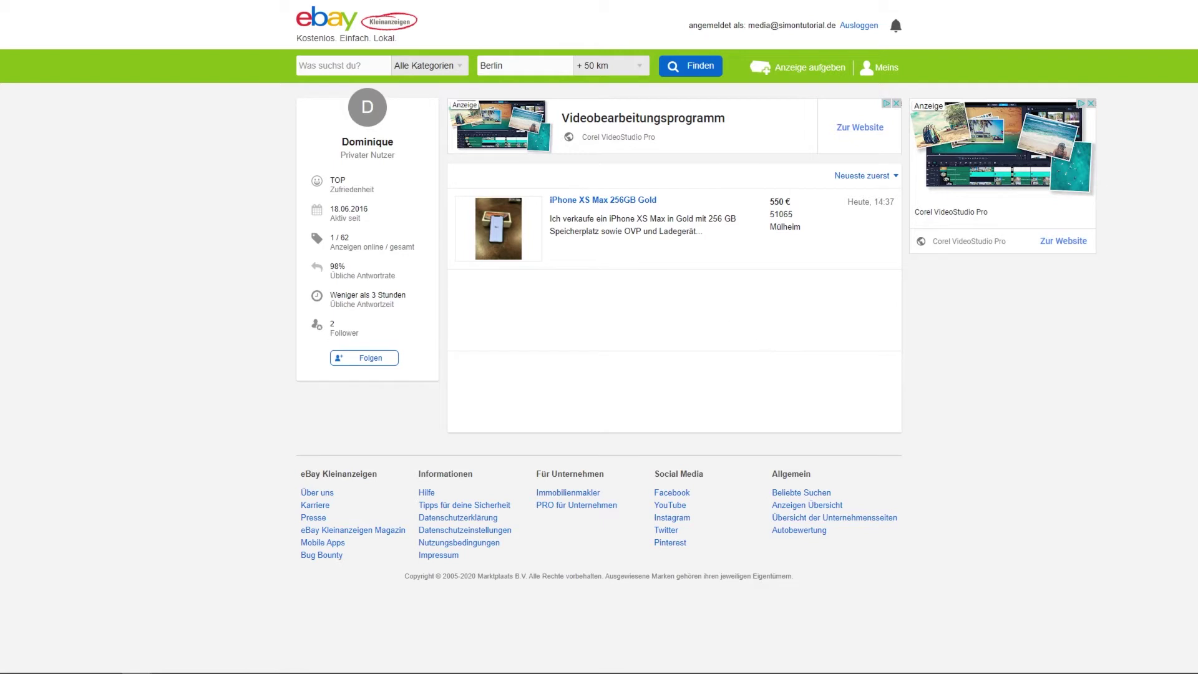
# Reopen the iPhone XS Max 256GB Gold listing and cancel the seller message form unsent
pyautogui.click(631, 200)
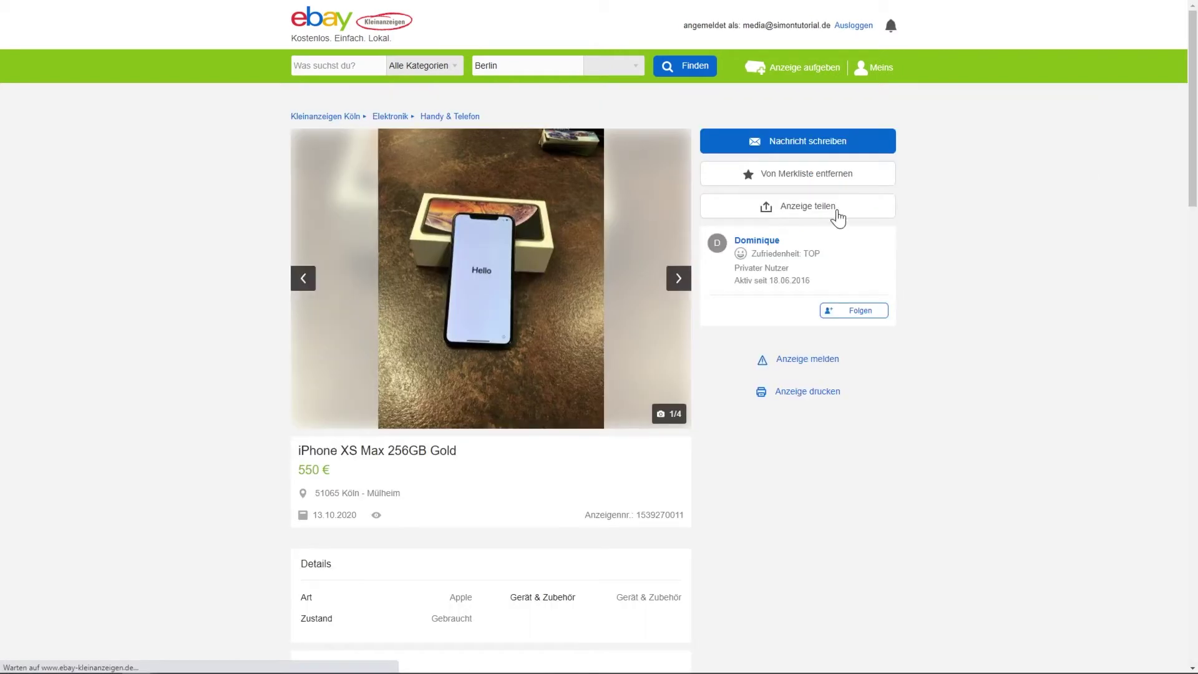
pyautogui.click(833, 147)
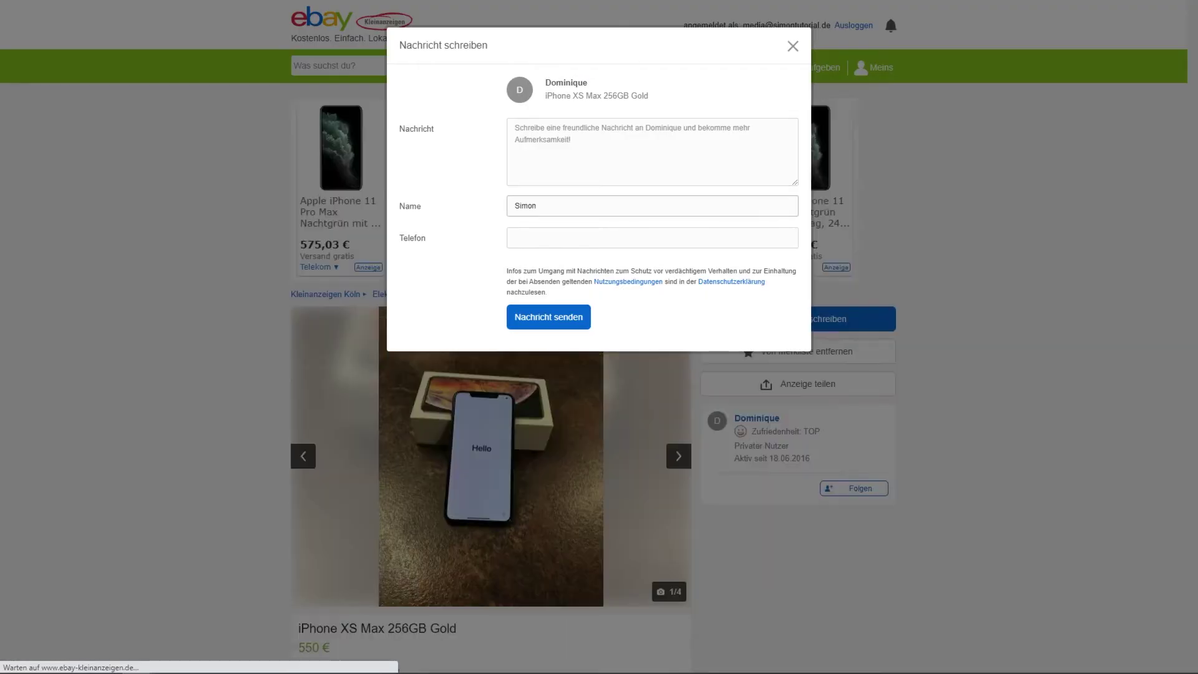
pyautogui.click(794, 47)
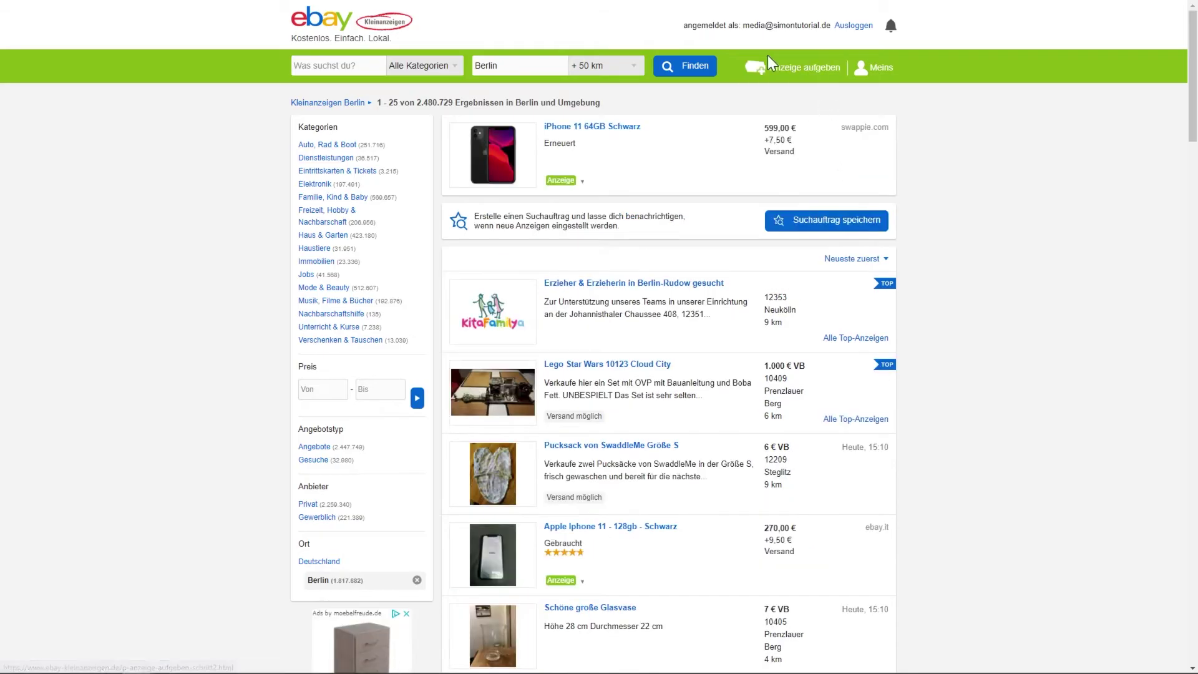
# Start a new ad with 'Anzeige aufgeben' in the green header bar
pyautogui.click(818, 74)
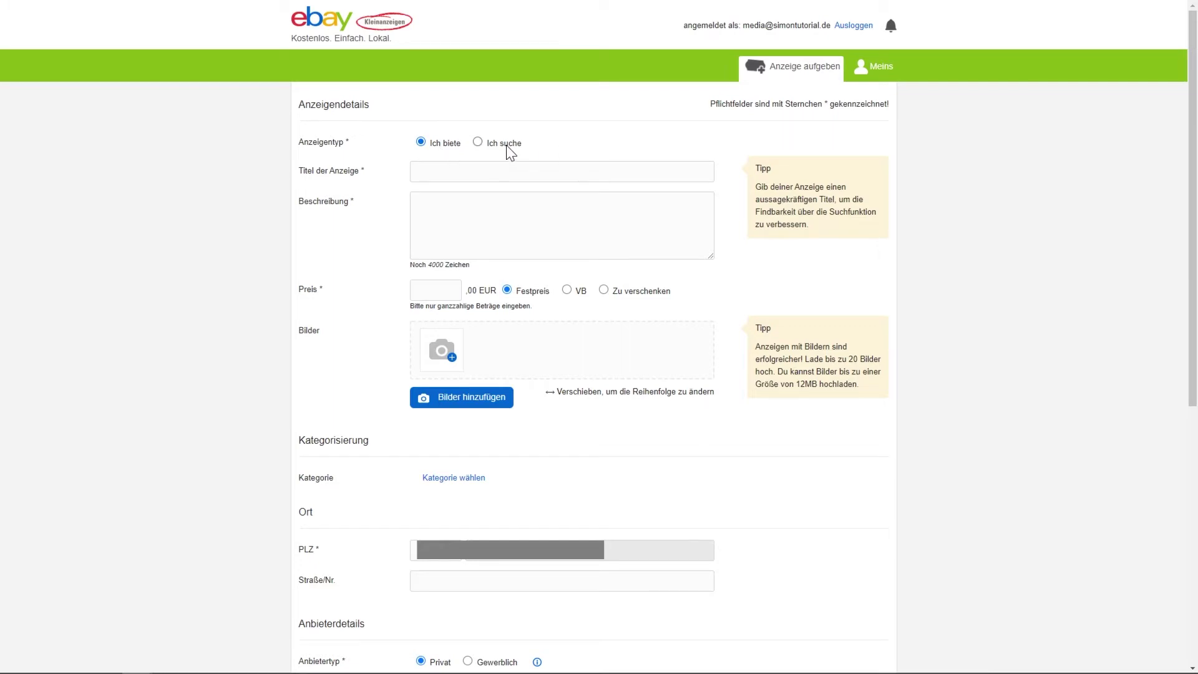
# Title the ad 'Flaschenöffner' and describe it as opening bottles, used over 500 times
pyautogui.click(506, 171)
pyautogui.write('flasc')
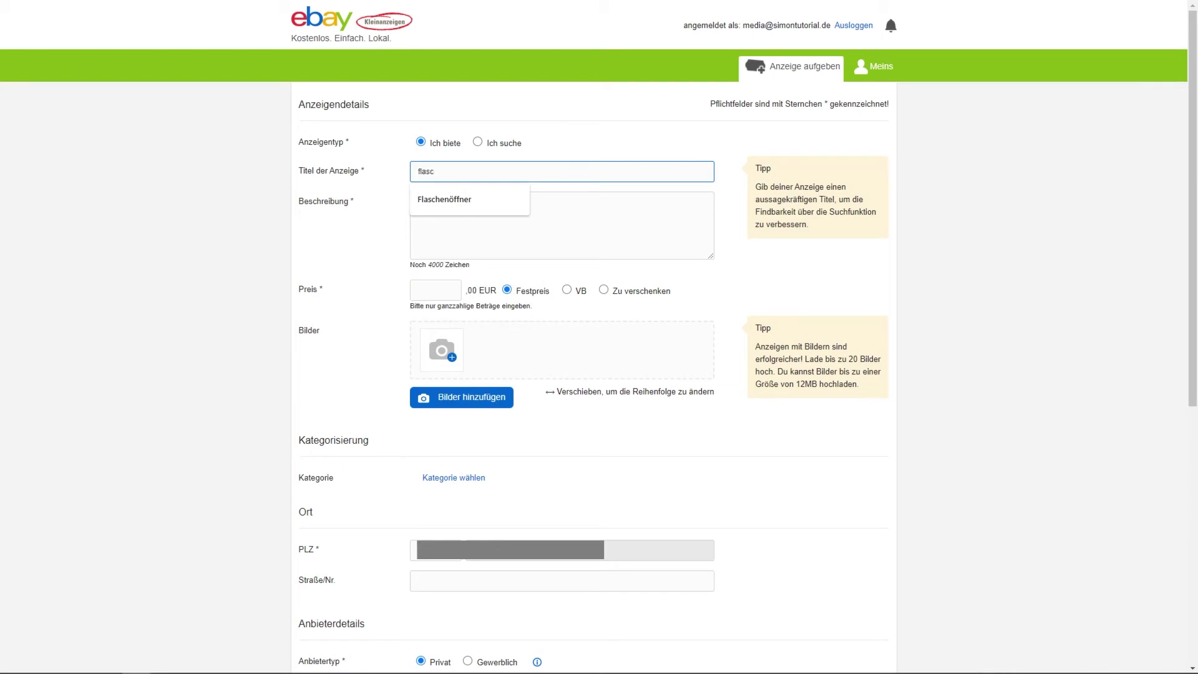
pyautogui.click(447, 200)
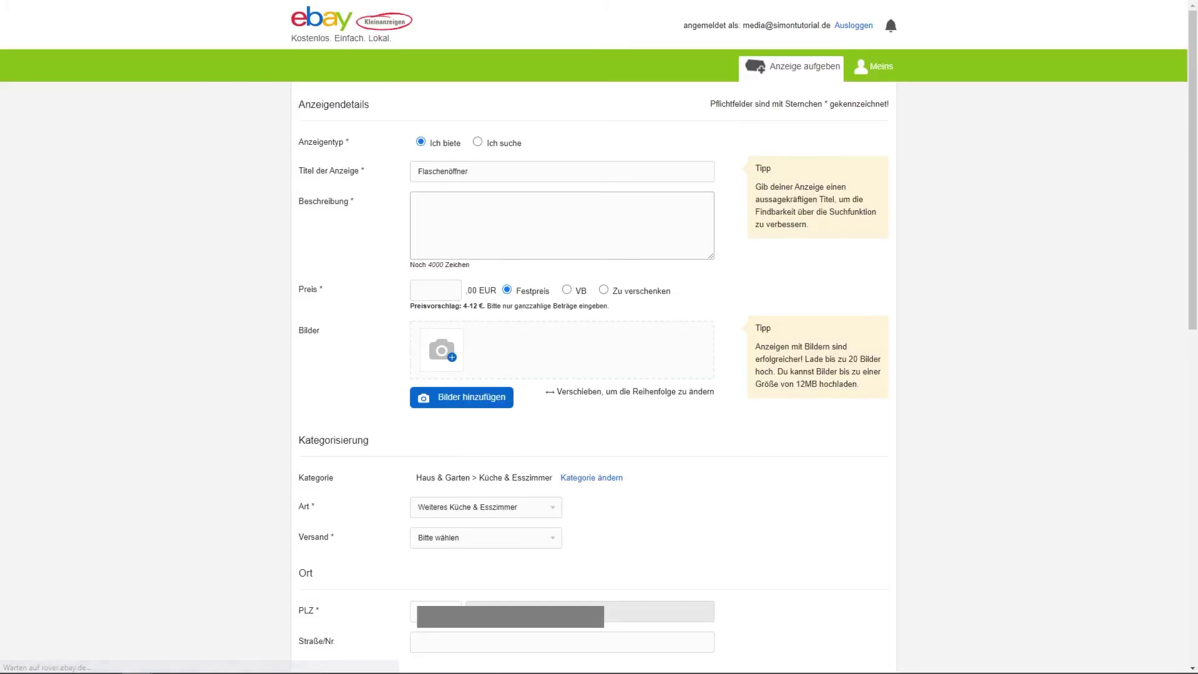
pyautogui.click(483, 212)
pyautogui.write('Dam')
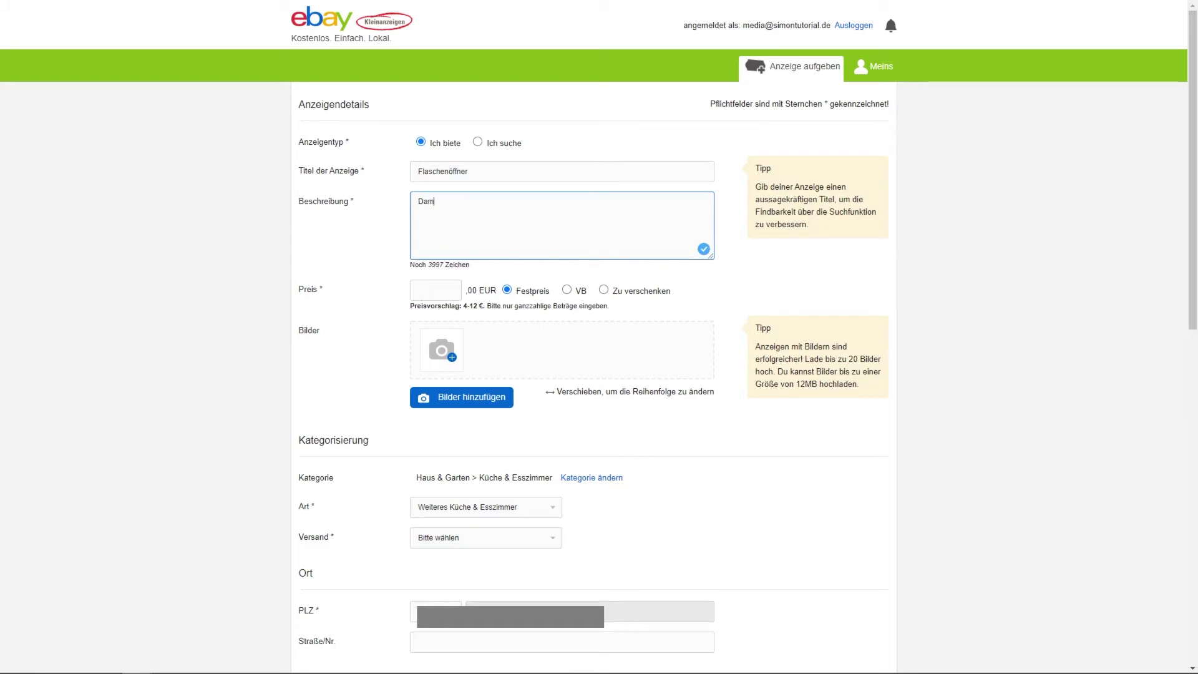
pyautogui.write('it können Flaschen geöffnet werden. Wurde sch')
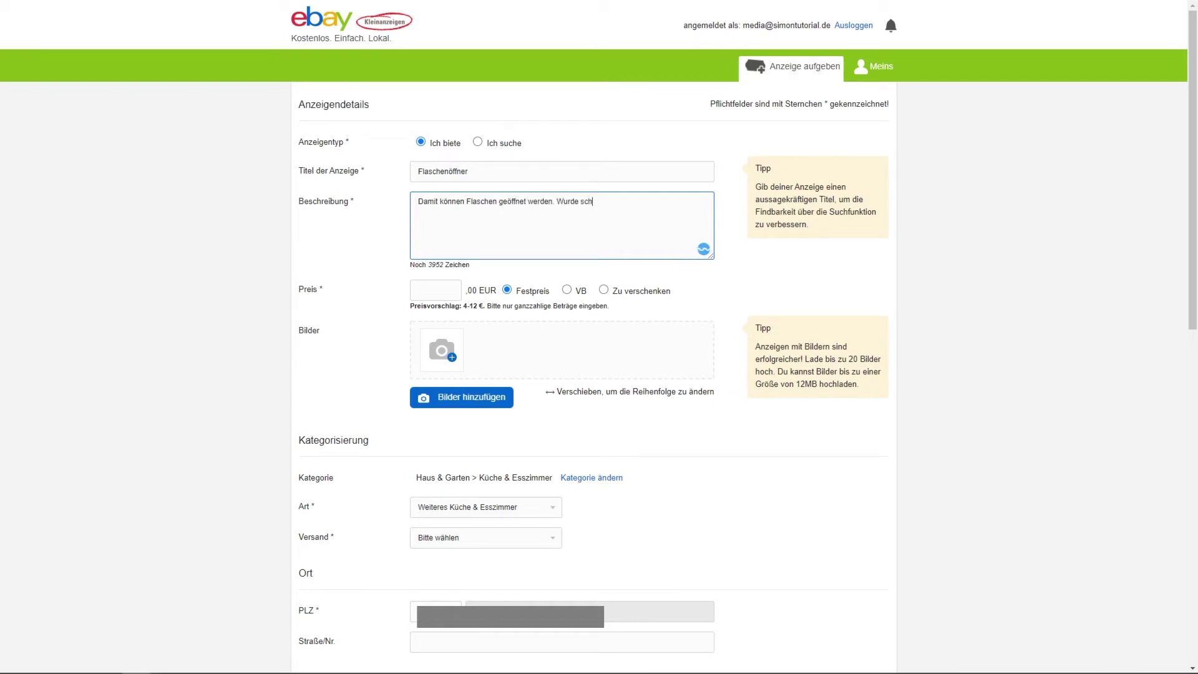
pyautogui.write('on über 500x verwendet')
# Set the ad price to 30 EUR, toggling between VB and Festpreis
pyautogui.click(457, 291)
pyautogui.write('30')
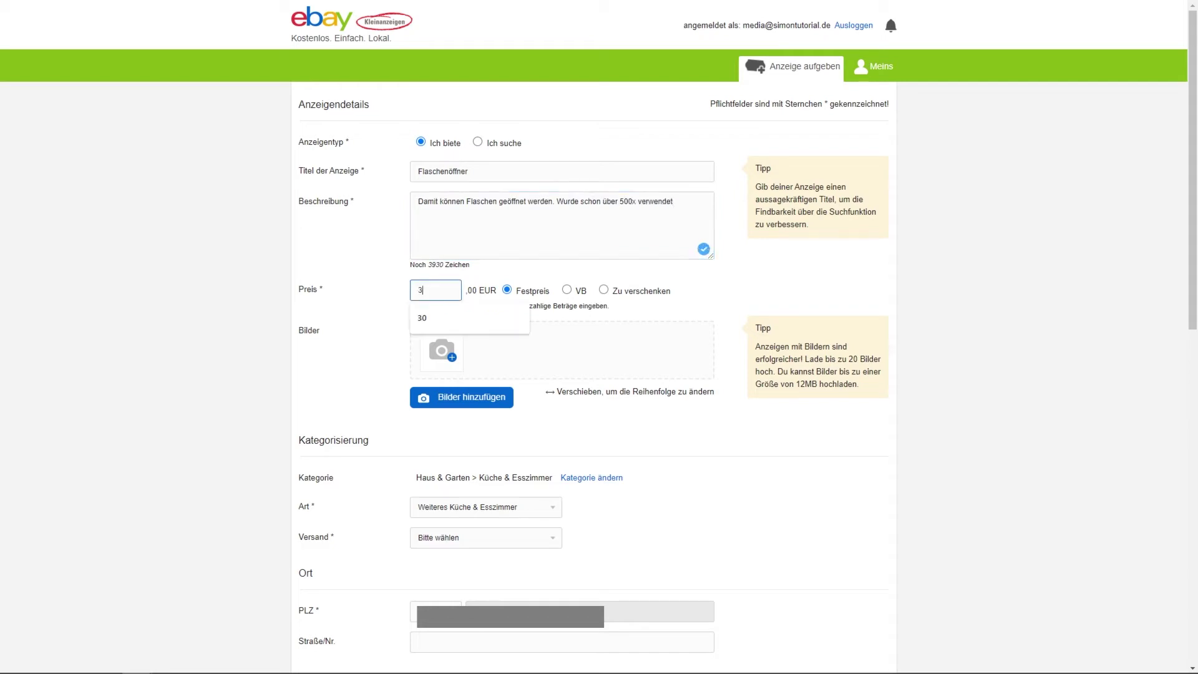
pyautogui.click(567, 289)
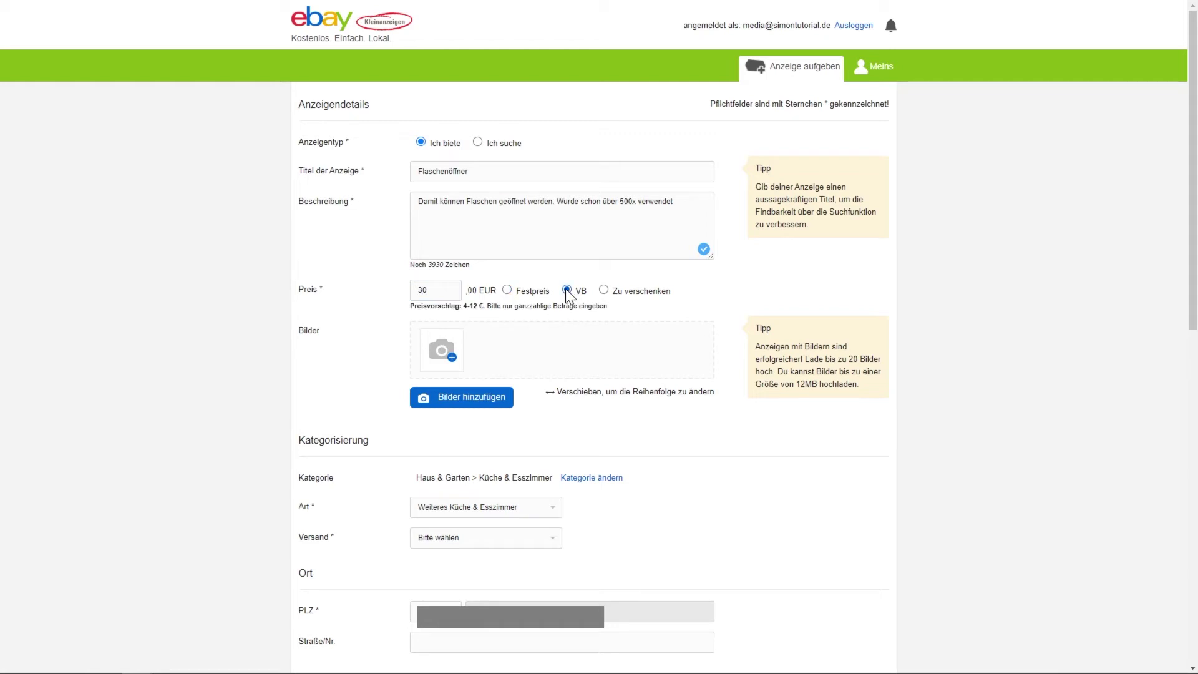
pyautogui.click(507, 290)
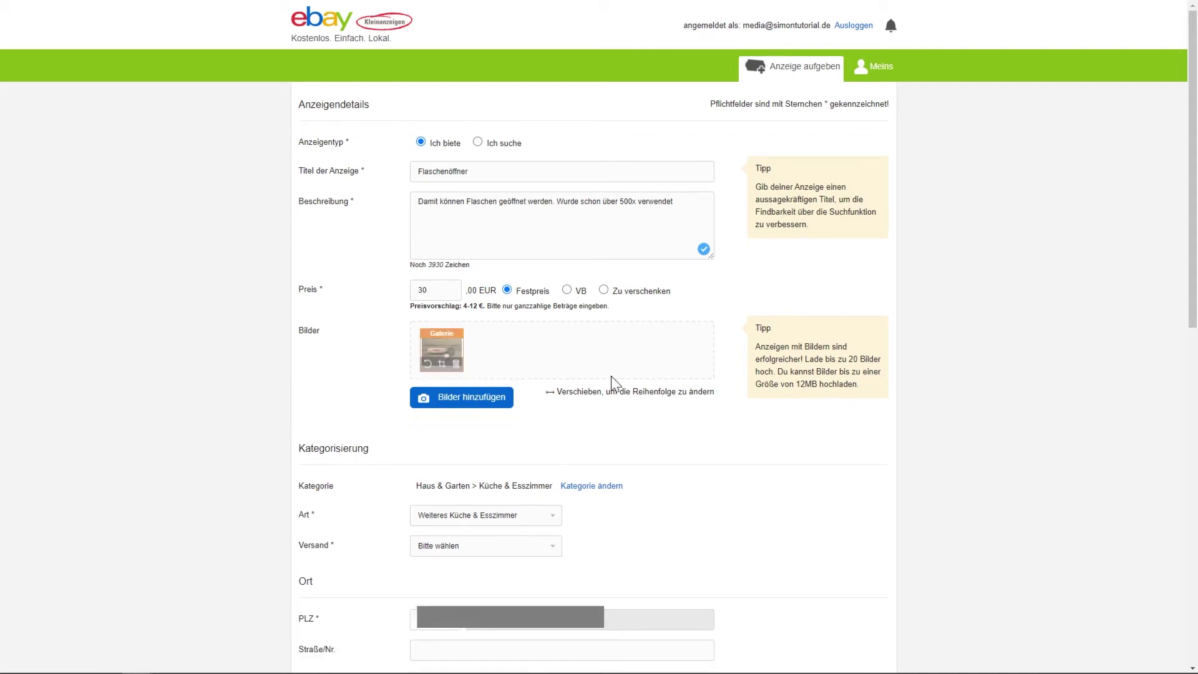
# Attach the bottle-opener photo to the ad and move down to the Anbieterdetails section
pyautogui.moveTo(448, 345)
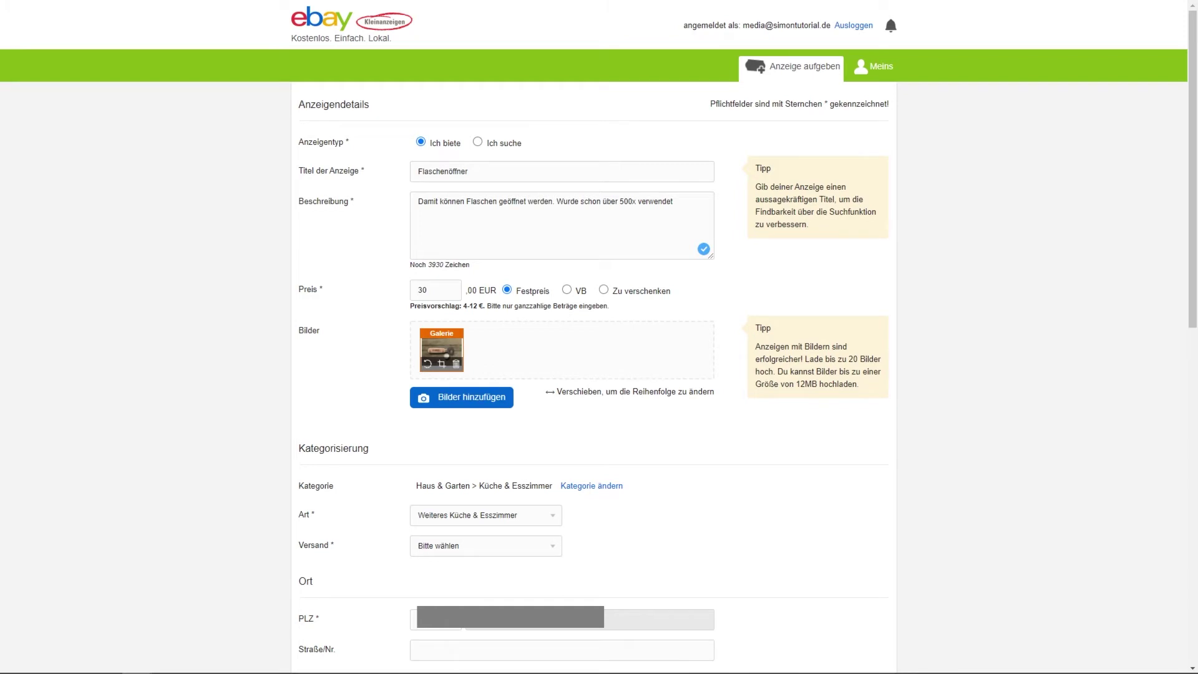
pyautogui.scroll(-6, 781, 425)
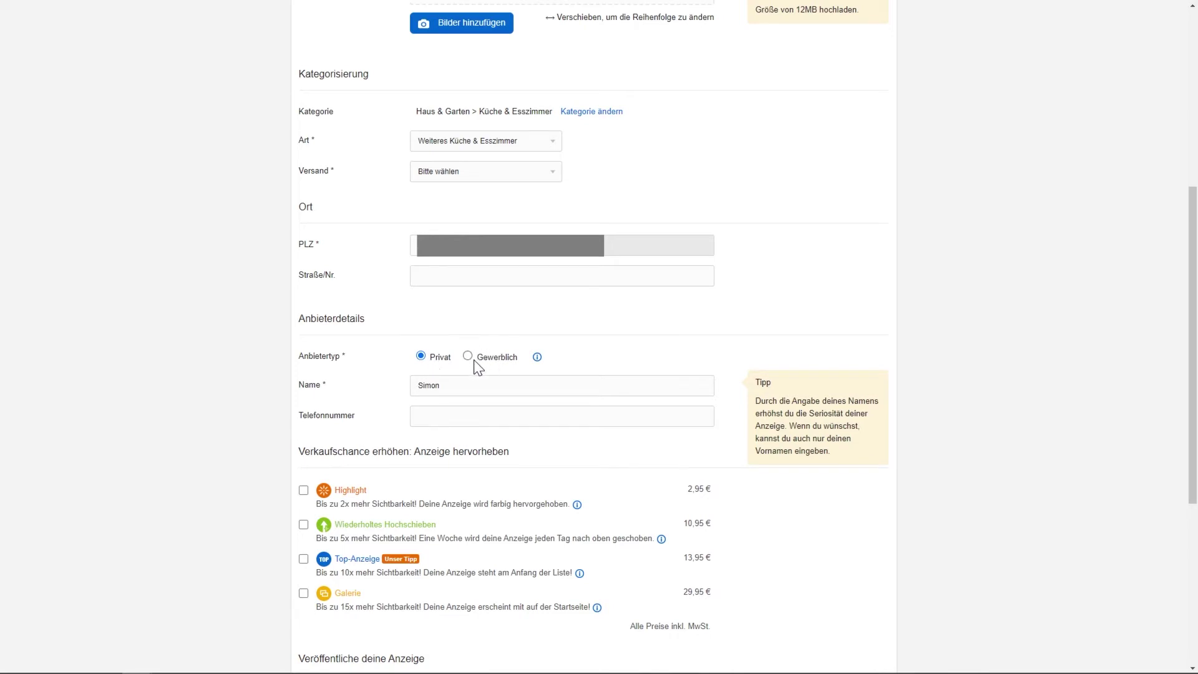
# Submit the finished Flaschenöffner ad with 'Anzeige aufgeben' at the bottom of the form
pyautogui.moveTo(538, 361)
pyautogui.scroll(-5, 655, 554)
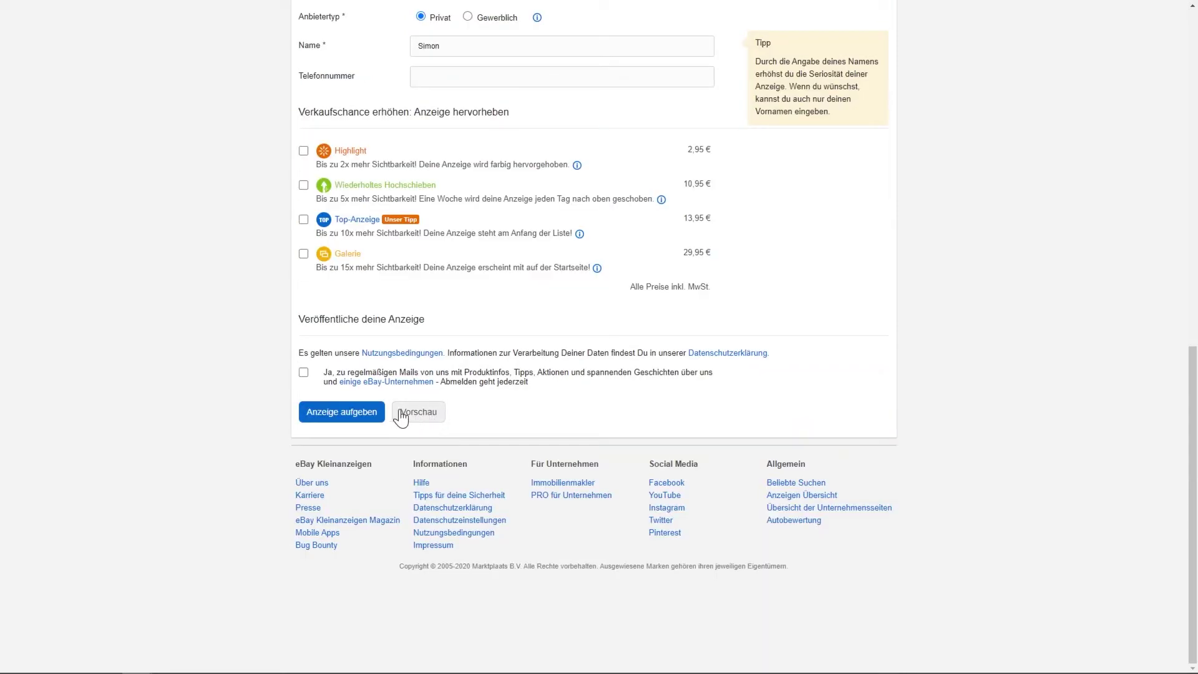
pyautogui.click(356, 413)
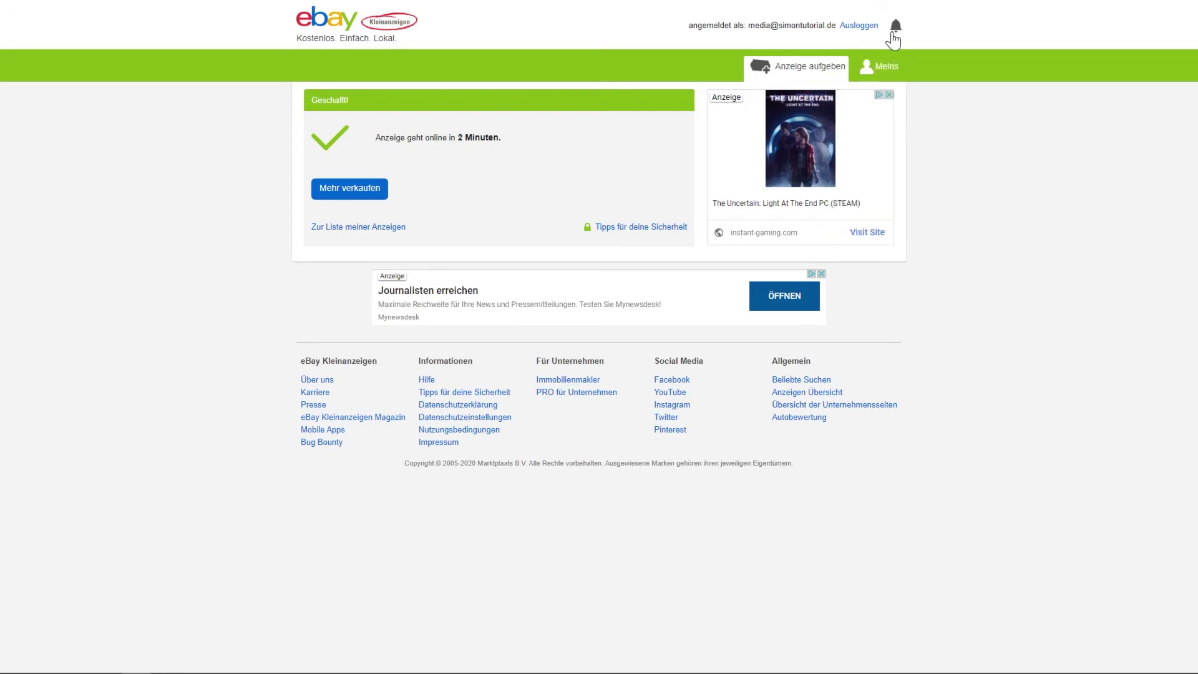
# Go to Meins > Anzeigen to see the Flaschenöffner ad listed at 30 €
pyautogui.moveTo(877, 68)
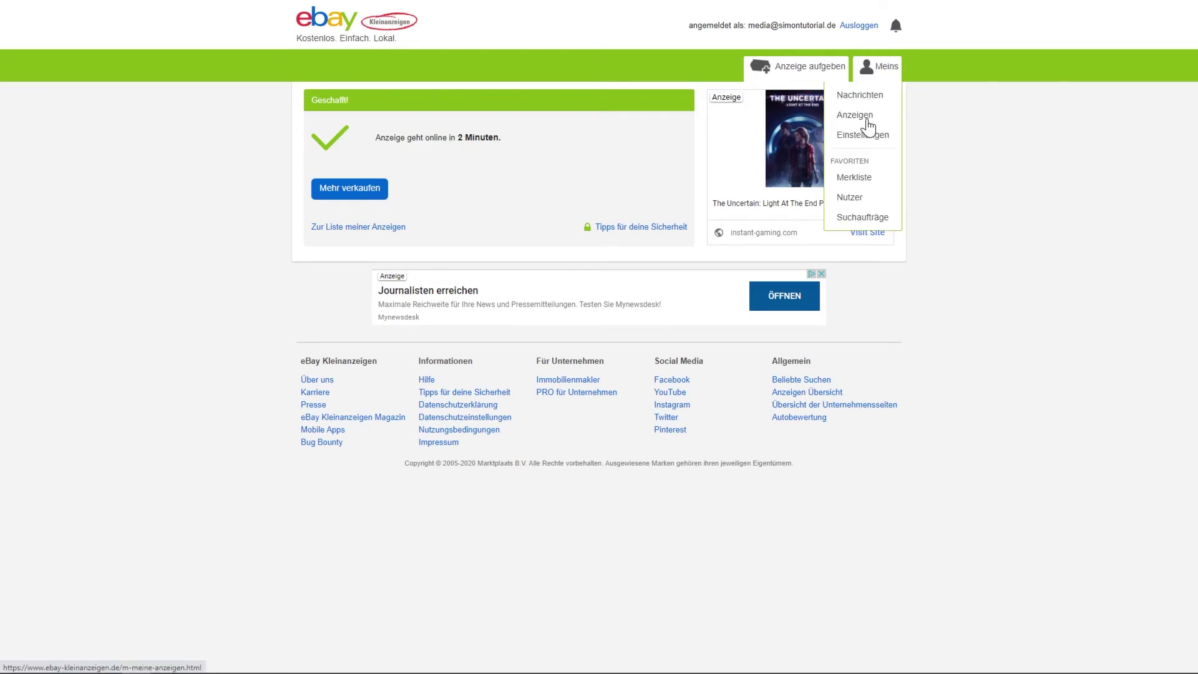
pyautogui.click(868, 121)
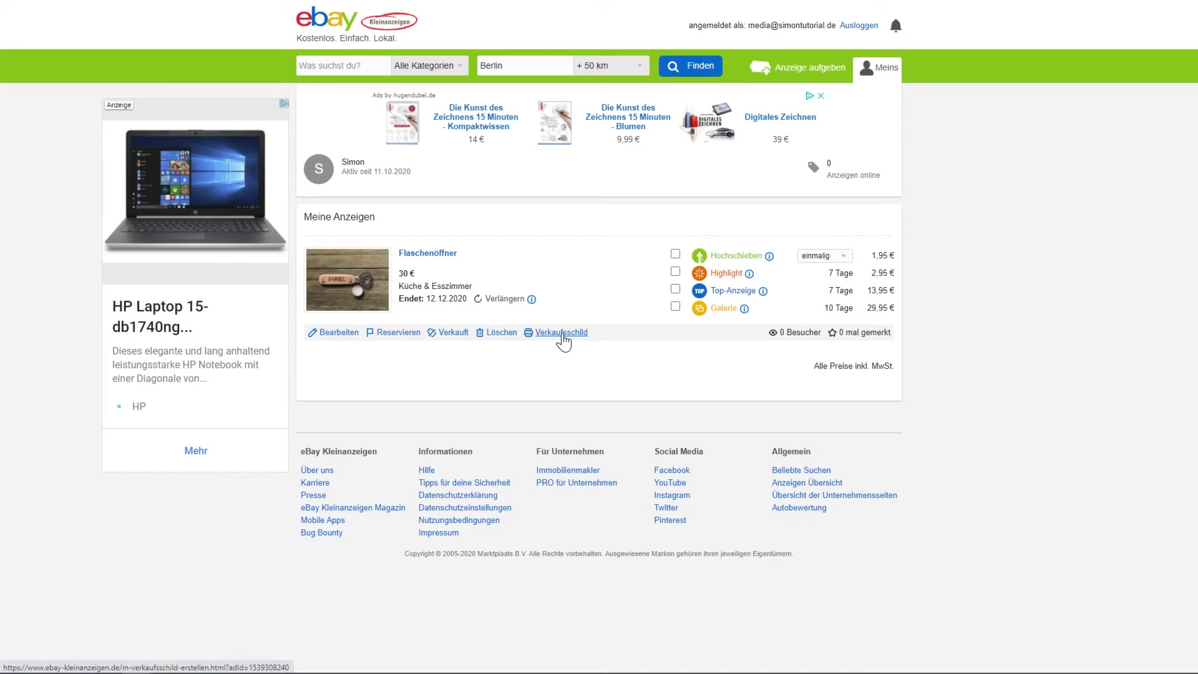
pyautogui.moveTo(877, 72)
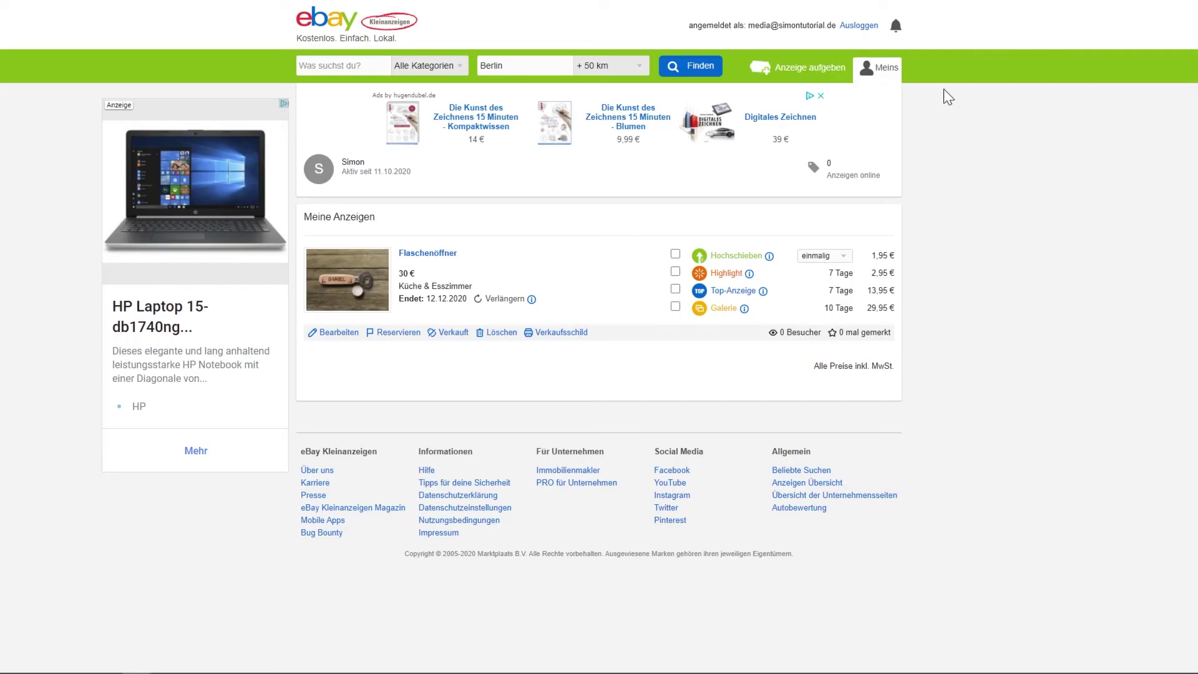
# Use the Meins menu to view the profile overview: TOP rating, 45% reply rate, 10 min reply time
pyautogui.moveTo(871, 70)
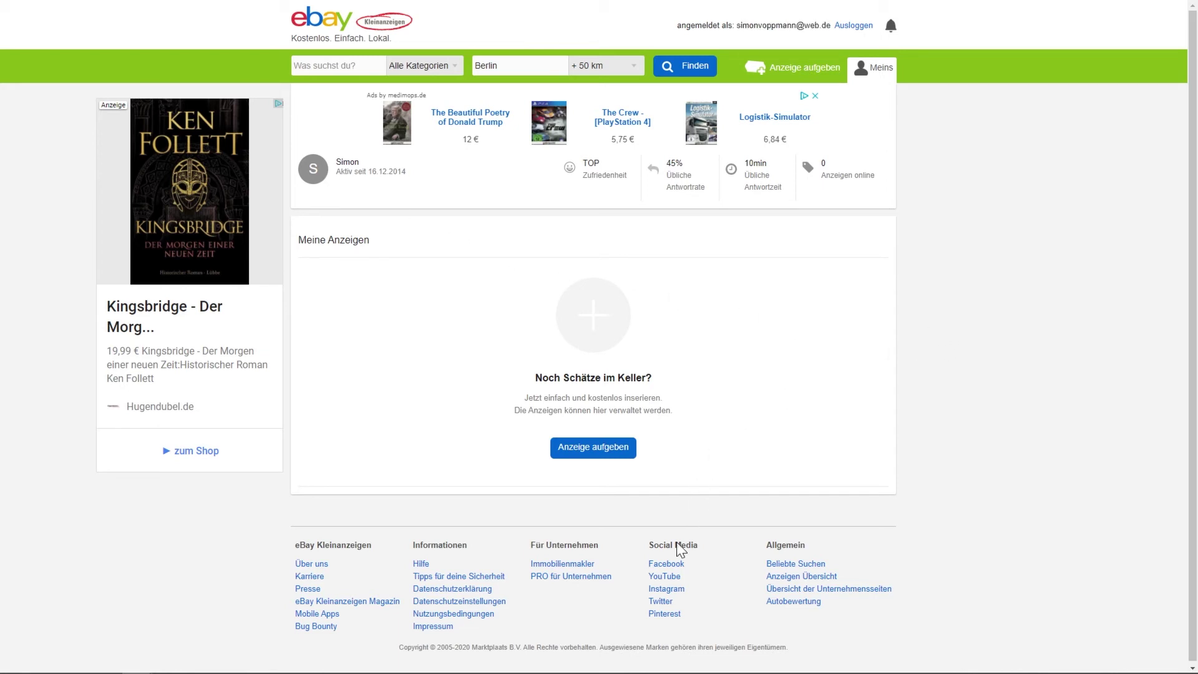
# Open the 'PRO für Unternehmen' page from the footer and browse its PRO account benefits
pyautogui.click(577, 576)
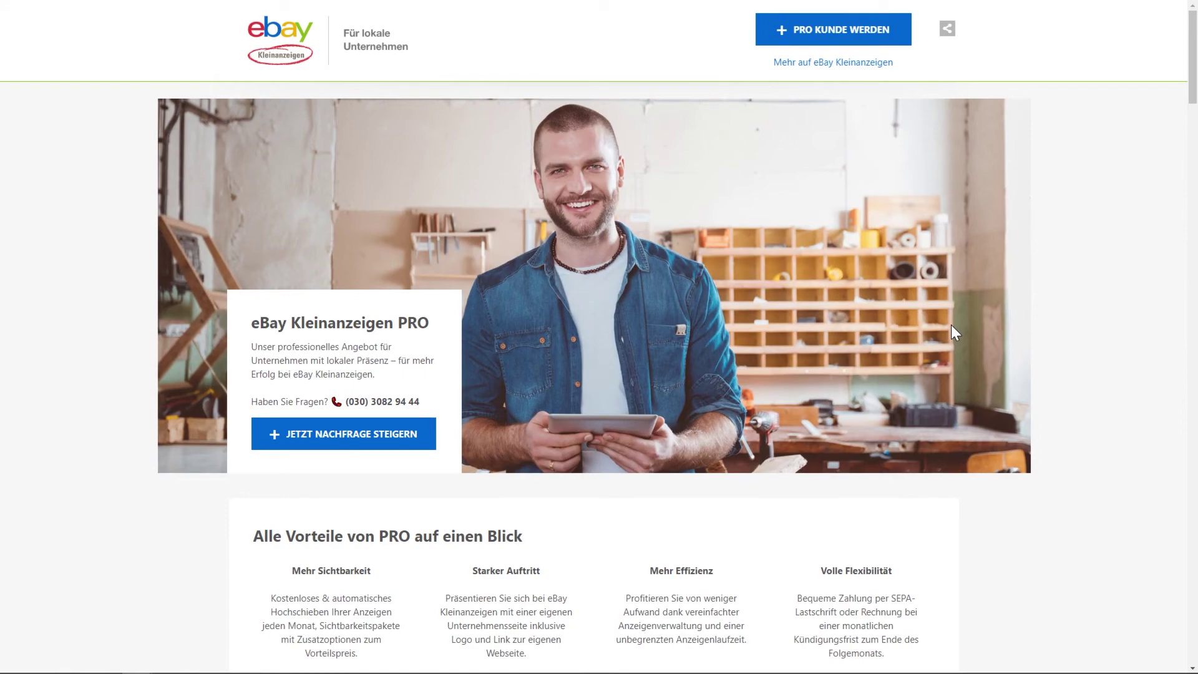
pyautogui.scroll(-5, 951, 325)
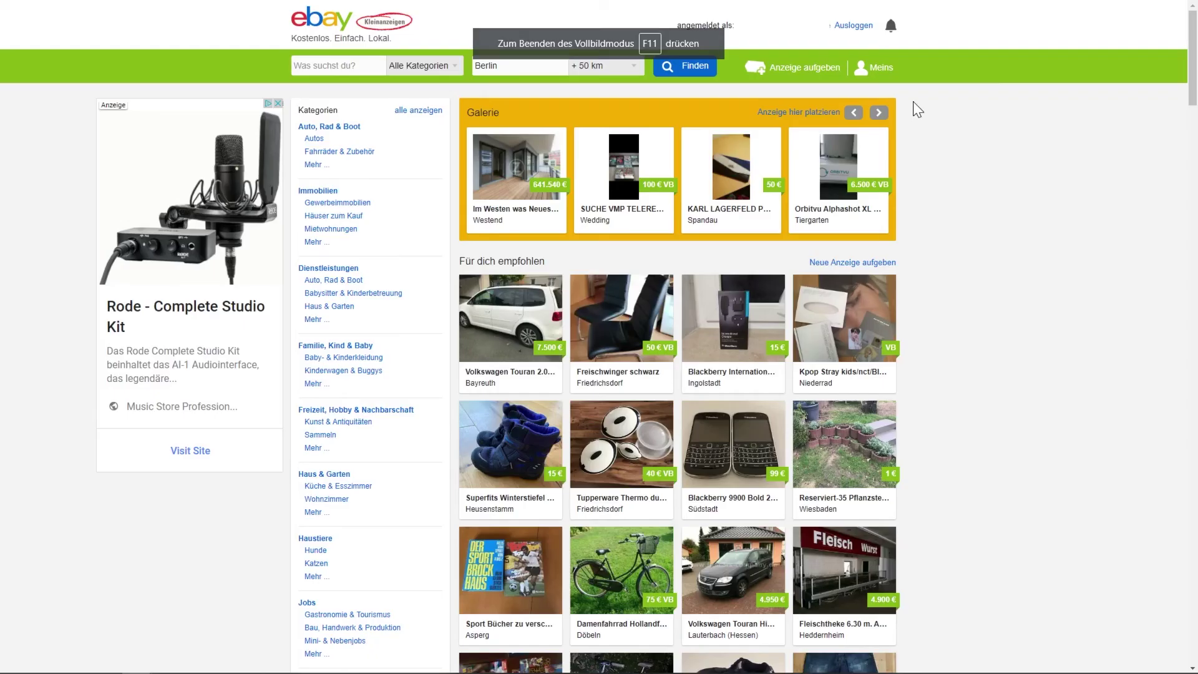
# Go to Meins > Nachrichten to read the Flaschenöffner message 'Hey ich hätte interesse'
pyautogui.moveTo(871, 69)
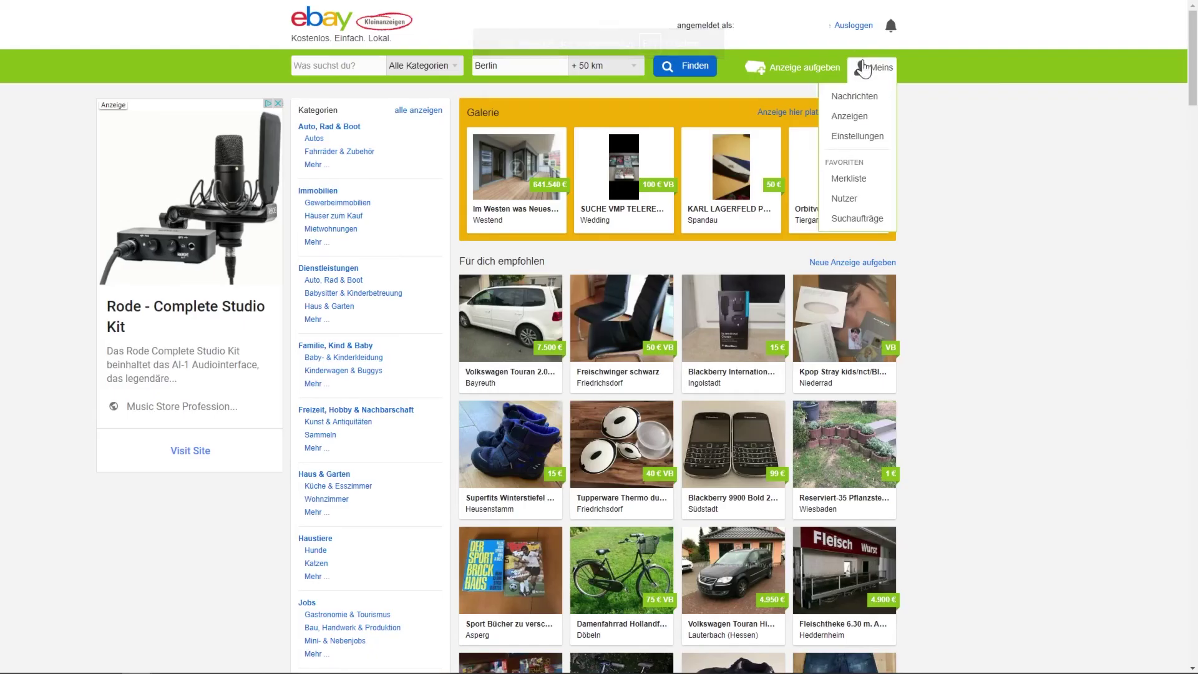
pyautogui.click(869, 103)
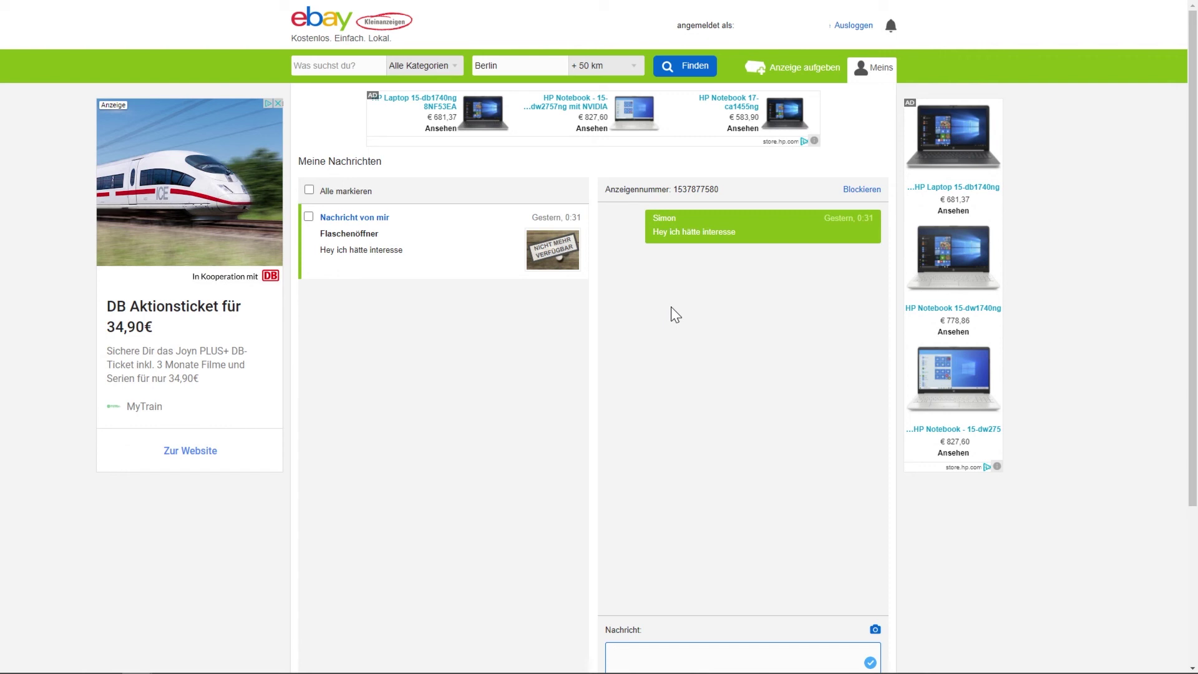
pyautogui.scroll(-1, 671, 307)
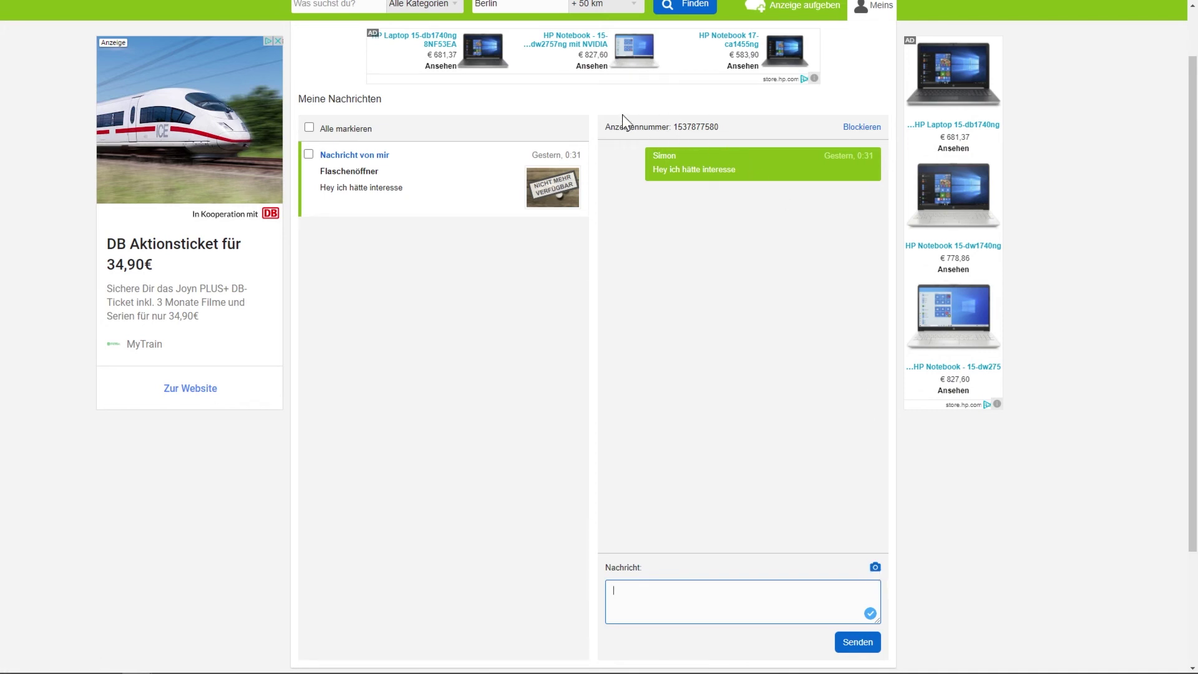
pyautogui.moveTo(692, 125); pyautogui.dragTo(631, 139)
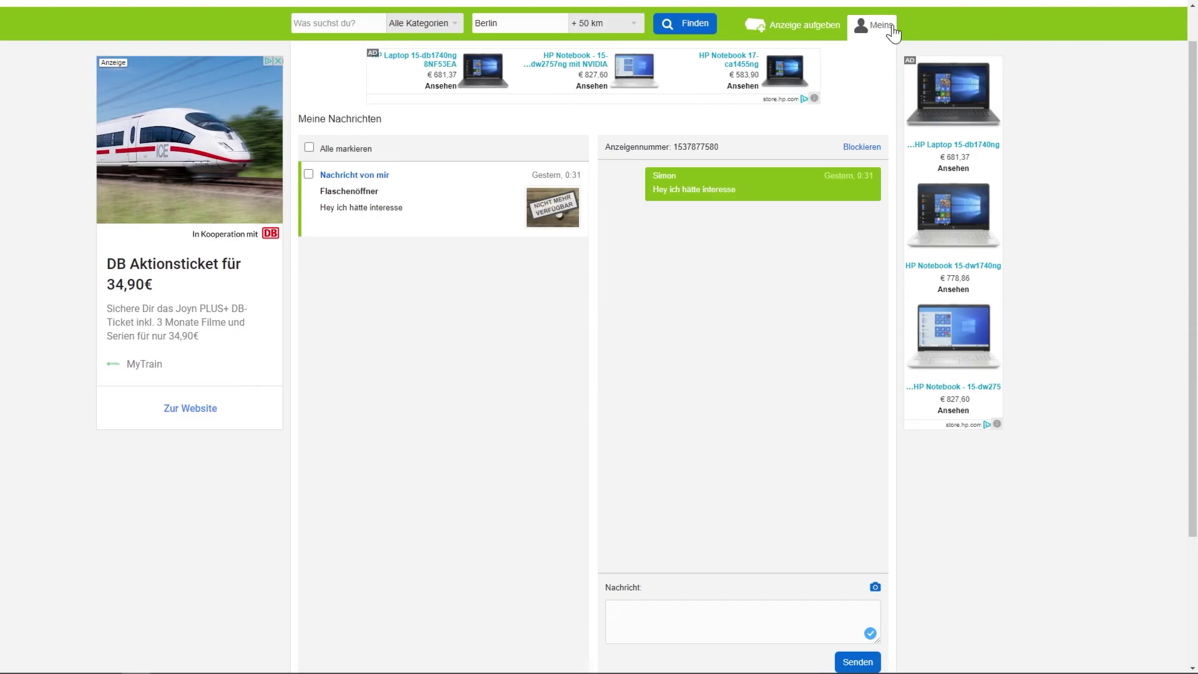
# Go to Meins > Einstellungen for e-mail address, password and notification settings
pyautogui.moveTo(880, 28)
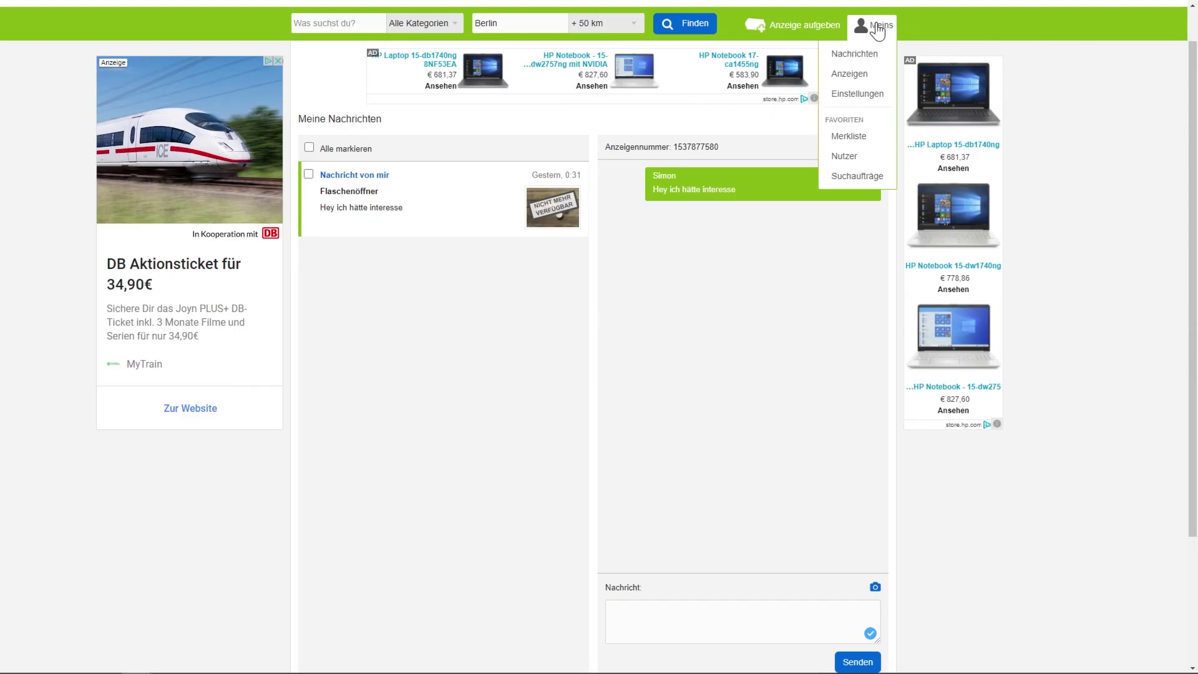
pyautogui.click(870, 97)
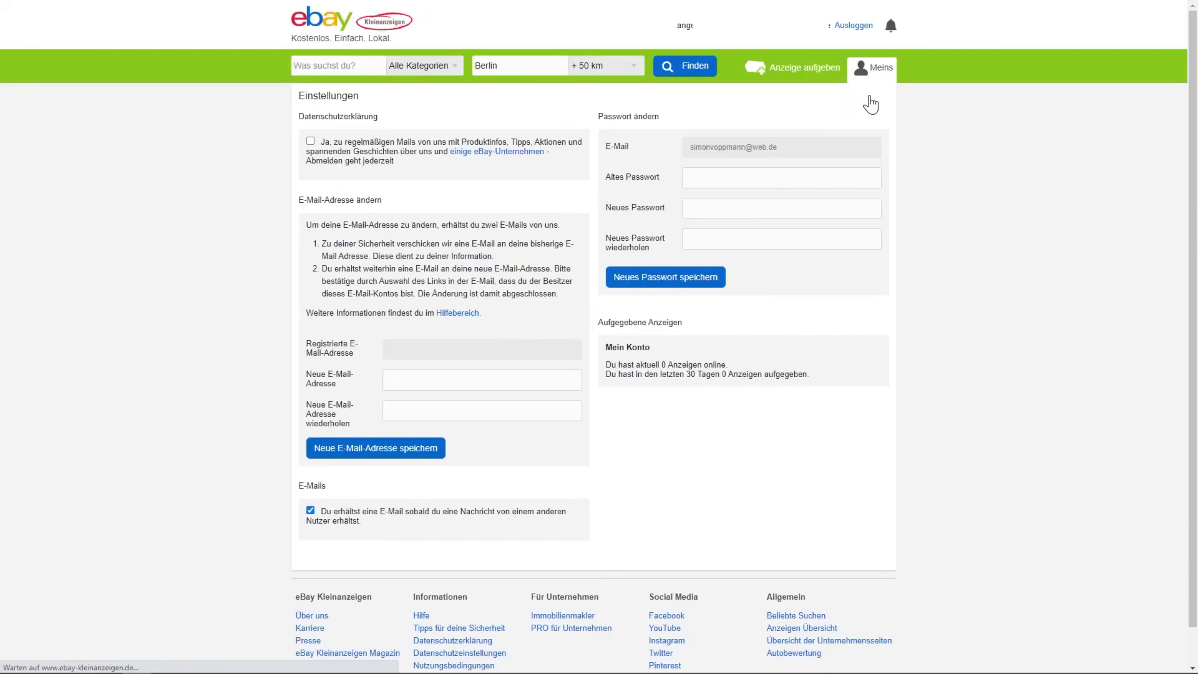